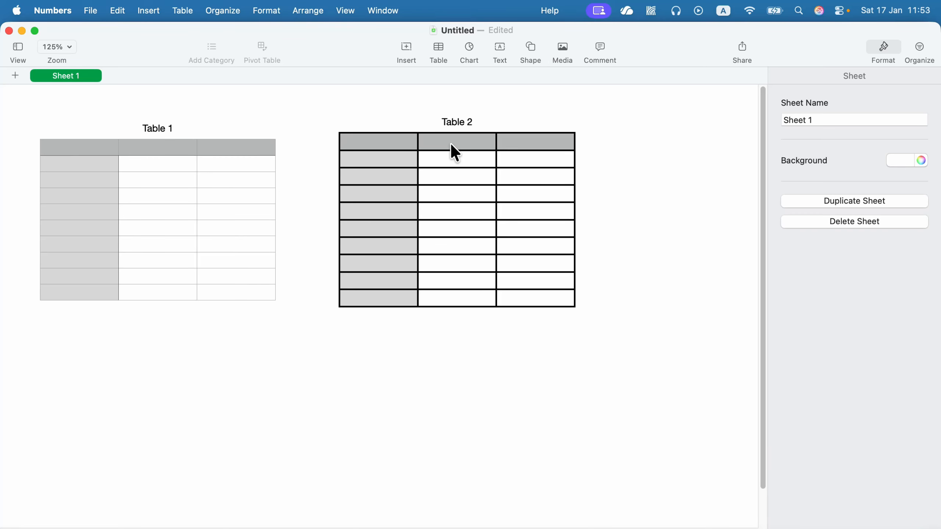
Step: Move Table 1 slightly closer to Table 2 and open its cell formatting options
{"action": "left_click", "coordinate": [162, 127]}
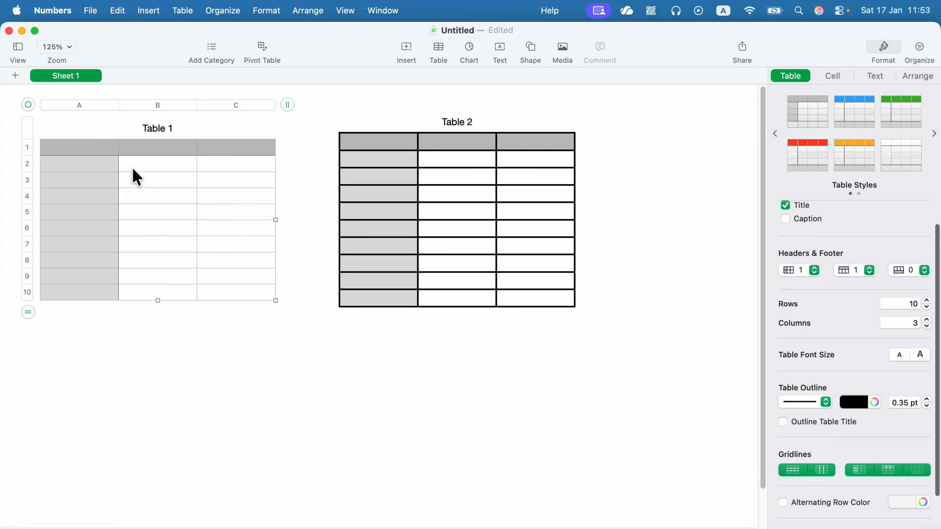
{"action": "mouse_move", "coordinate": [30, 105]}
{"action": "left_mouse_down"}
{"action": "mouse_move", "coordinate": [84, 98]}
{"action": "mouse_move", "coordinate": [46, 108]}
{"action": "left_mouse_up"}
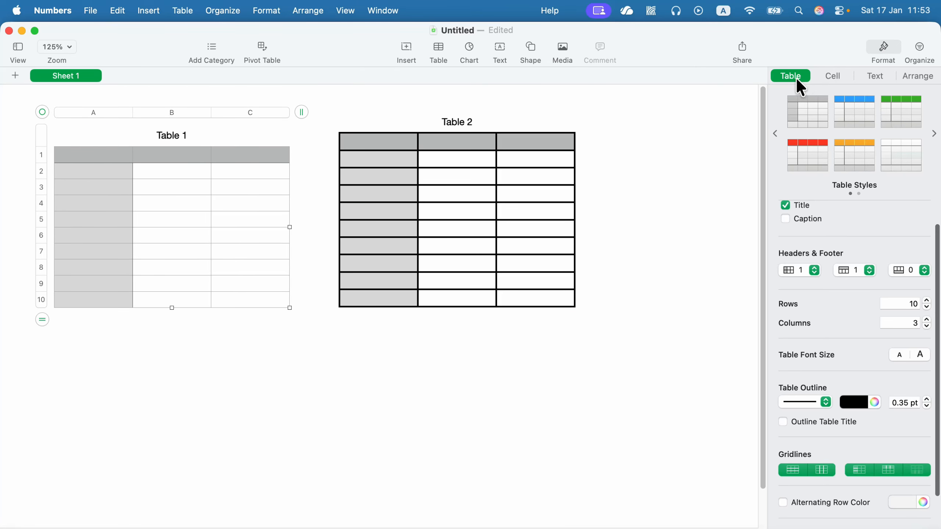
{"action": "left_click", "coordinate": [888, 47]}
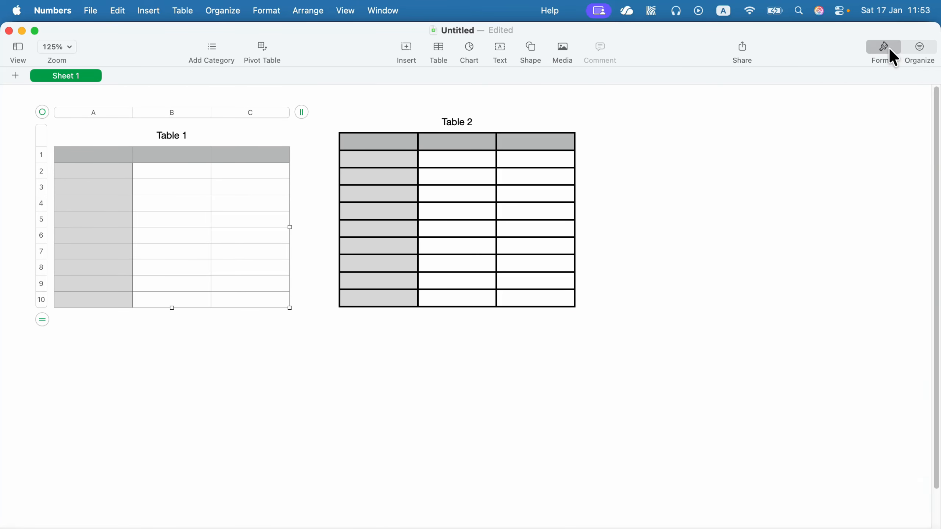
{"action": "left_click", "coordinate": [887, 46]}
{"action": "left_click", "coordinate": [832, 77]}
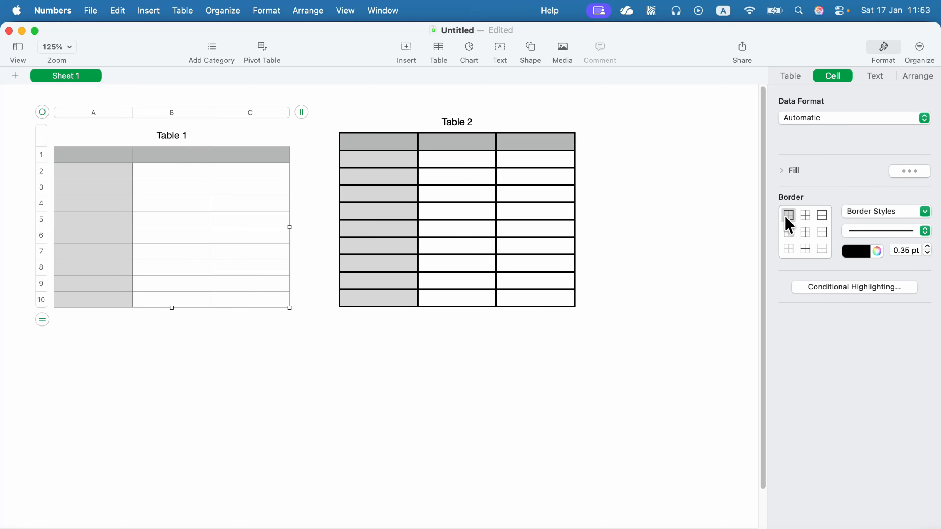
Step: Apply black borders around and inside all cells of Table 1, with a line width of 1 pt
{"action": "left_click", "coordinate": [821, 215]}
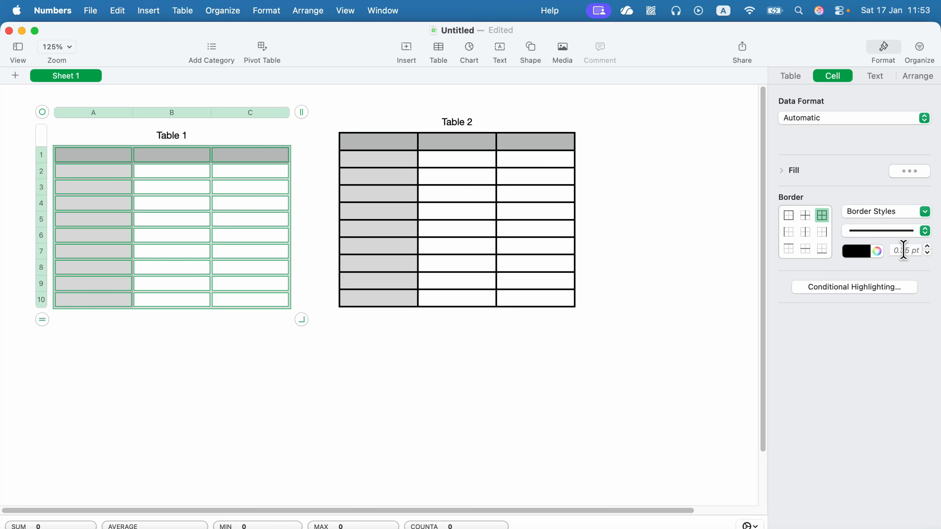
{"action": "left_click", "coordinate": [928, 247]}
{"action": "left_click", "coordinate": [927, 247]}
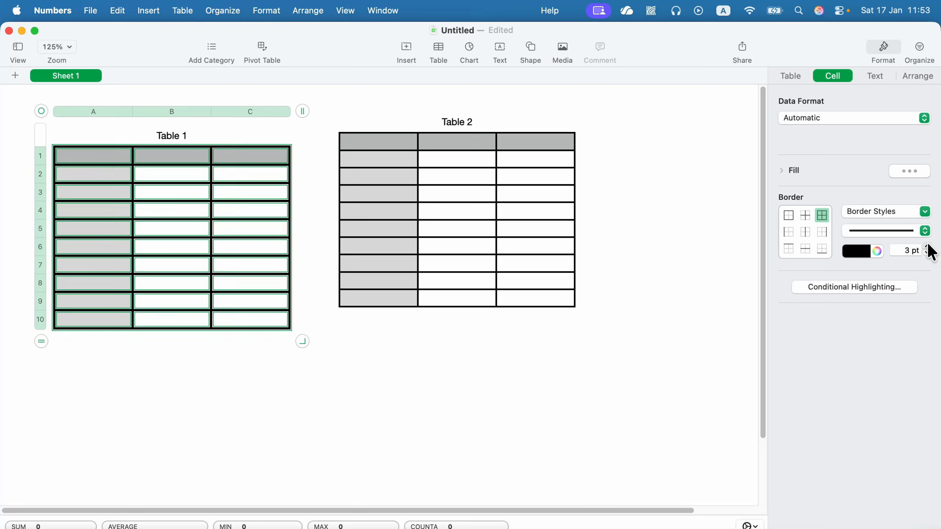
{"action": "left_click", "coordinate": [928, 247]}
{"action": "left_click", "coordinate": [371, 388]}
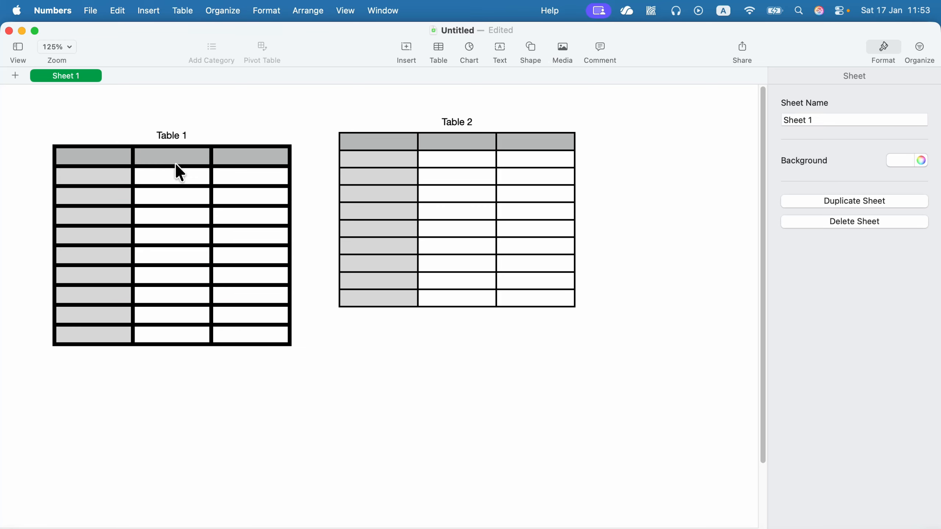
{"action": "left_click", "coordinate": [220, 247]}
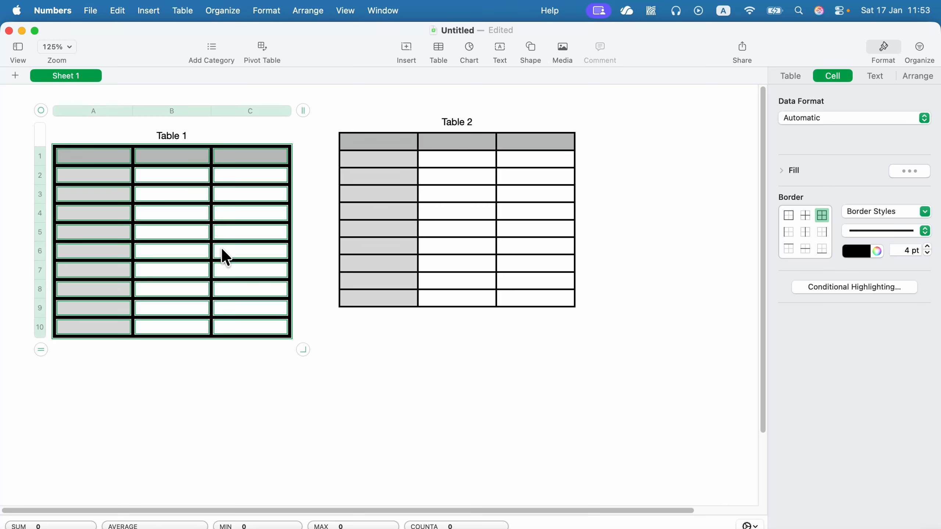
{"action": "left_click", "coordinate": [371, 329]}
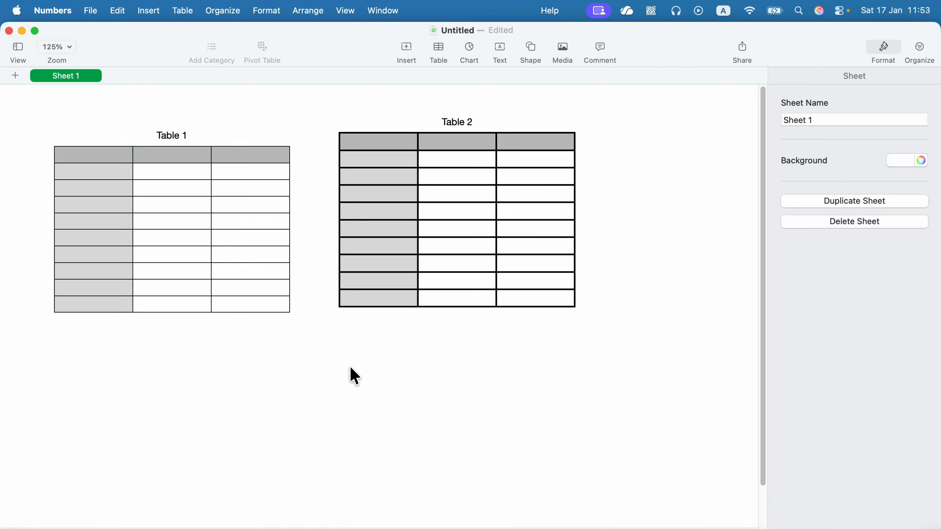
Step: Thicken all inner and outer borders of the cell range B3:C6 in Table 1
{"action": "left_click", "coordinate": [182, 211]}
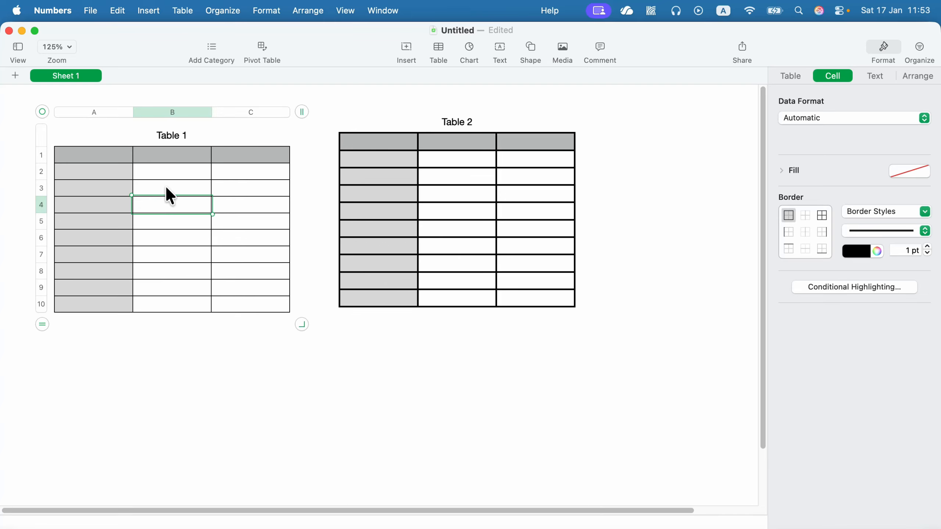
{"action": "left_click_drag", "start_coordinate": [167, 189], "coordinate": [227, 248]}
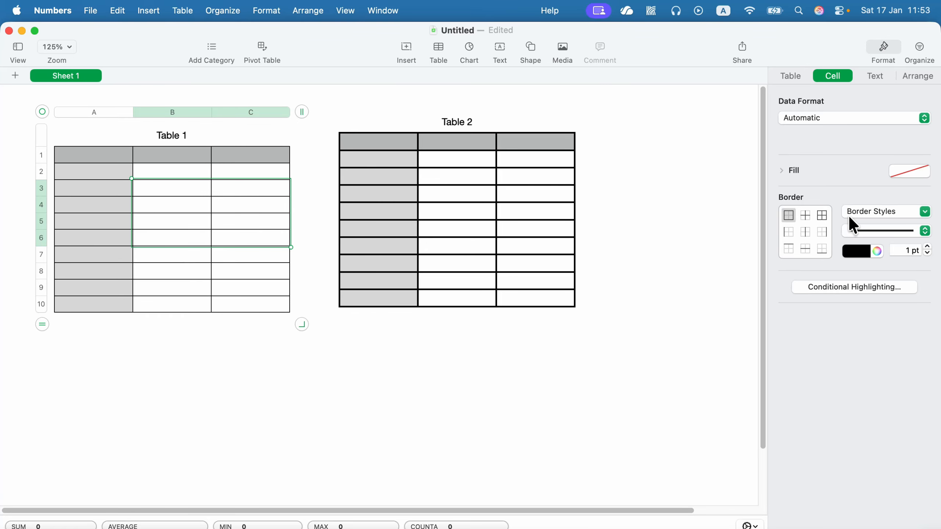
{"action": "left_click", "coordinate": [822, 215]}
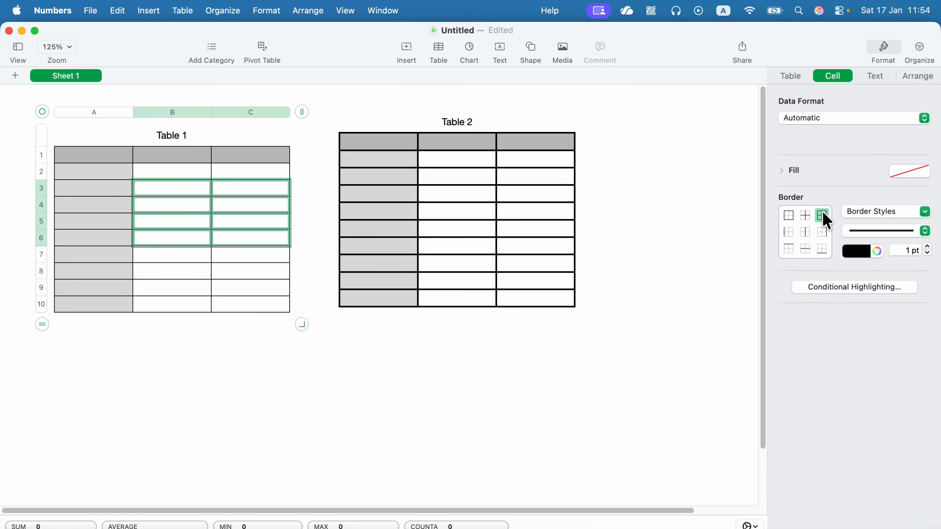
{"action": "left_click", "coordinate": [927, 247]}
{"action": "left_click", "coordinate": [928, 247]}
{"action": "left_click", "coordinate": [208, 297]}
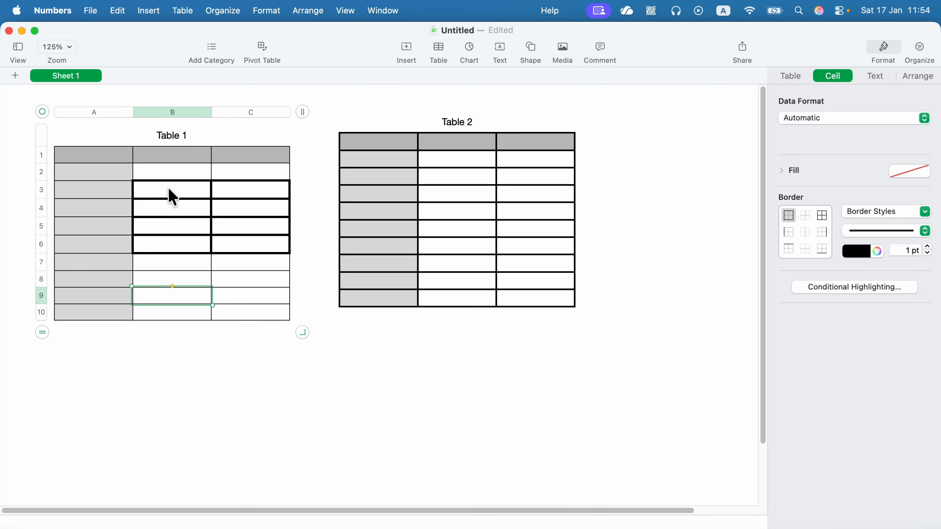
Step: Increase the table outline width of Table 1 to 11 pt and select all of its cells
{"action": "left_click", "coordinate": [42, 111]}
{"action": "left_click", "coordinate": [790, 76]}
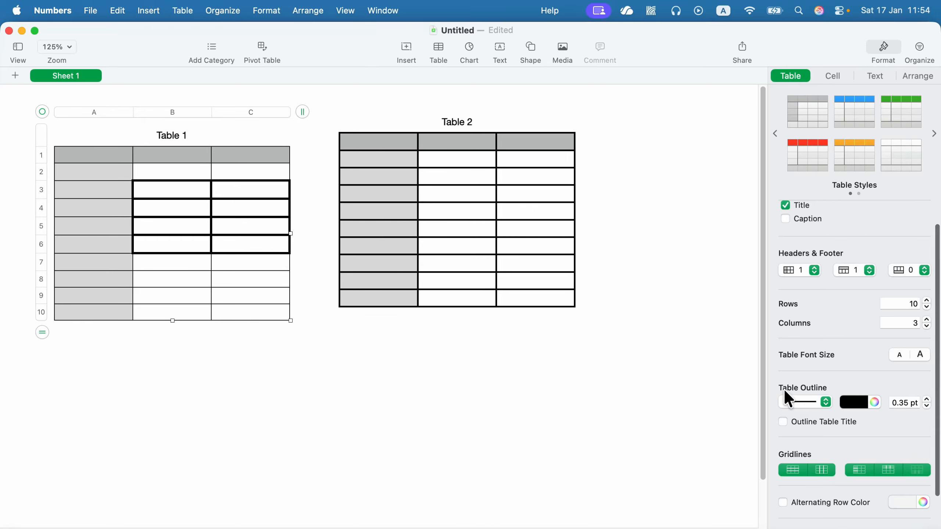
{"action": "left_click", "coordinate": [927, 400]}
{"action": "left_click", "coordinate": [927, 399]}
{"action": "left_click", "coordinate": [928, 399]}
{"action": "left_click", "coordinate": [927, 399]}
{"action": "left_click", "coordinate": [93, 160]}
{"action": "left_click_drag", "start_coordinate": [284, 311], "coordinate": [97, 157]}
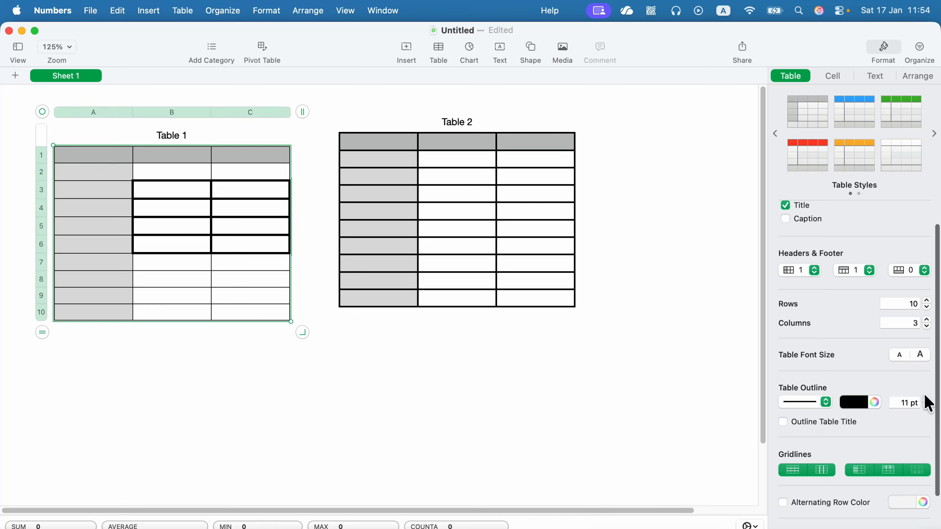
Step: Reduce the table outline width of Table 1 to 3 pt
{"action": "left_click", "coordinate": [926, 406]}
{"action": "left_click", "coordinate": [927, 406]}
{"action": "left_click", "coordinate": [927, 406]}
{"action": "left_click", "coordinate": [926, 406]}
{"action": "left_click", "coordinate": [926, 406]}
{"action": "left_click", "coordinate": [927, 407]}
{"action": "left_click", "coordinate": [927, 406]}
{"action": "left_click", "coordinate": [926, 406]}
{"action": "left_click", "coordinate": [83, 230]}
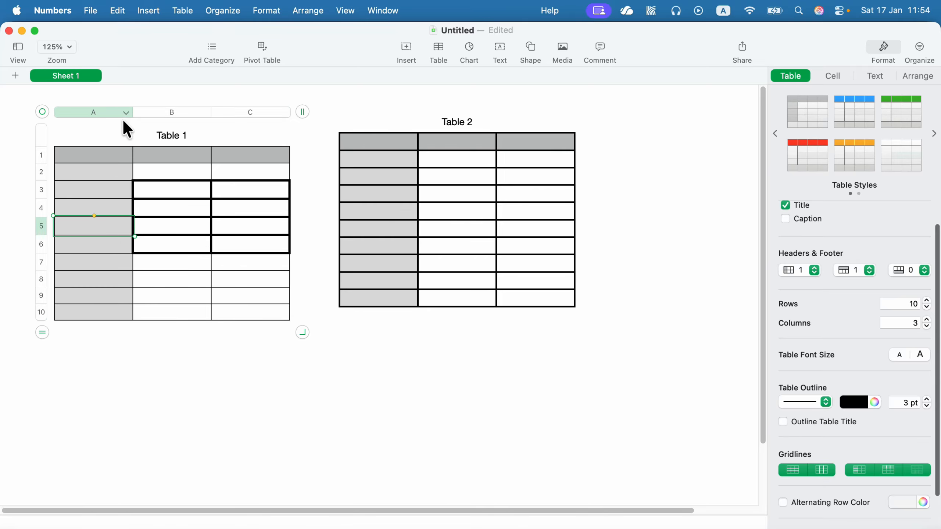
Step: Choose a new colour for all borders of the cell range A1:C10 in Table 1
{"action": "left_click", "coordinate": [831, 74]}
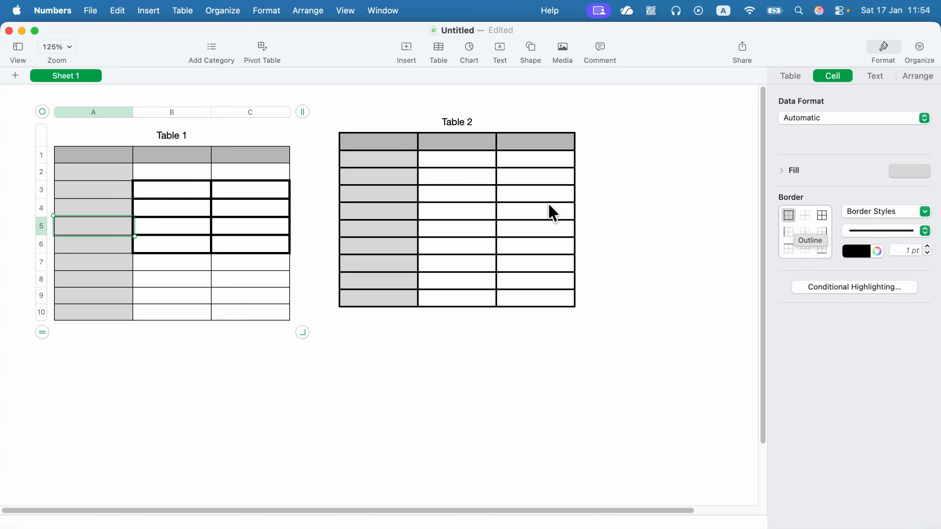
{"action": "left_click_drag", "start_coordinate": [114, 150], "coordinate": [260, 325]}
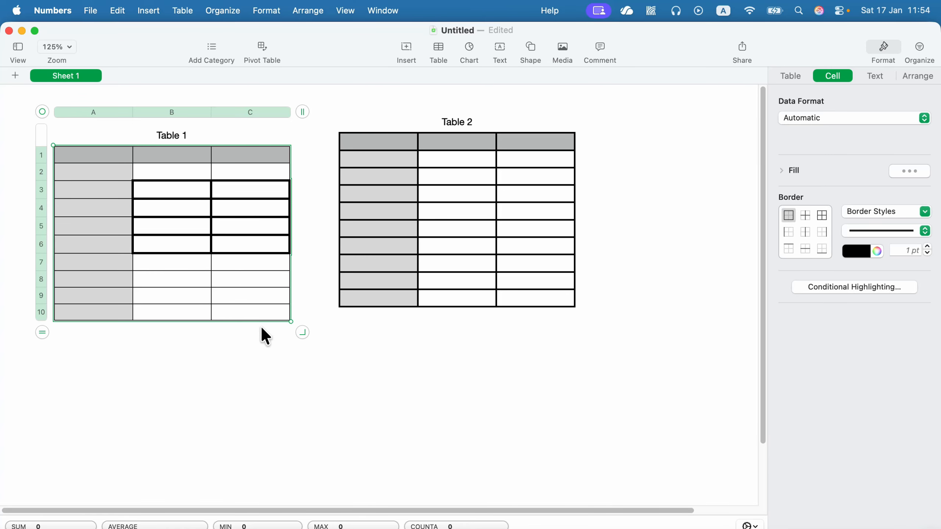
{"action": "left_click", "coordinate": [822, 214]}
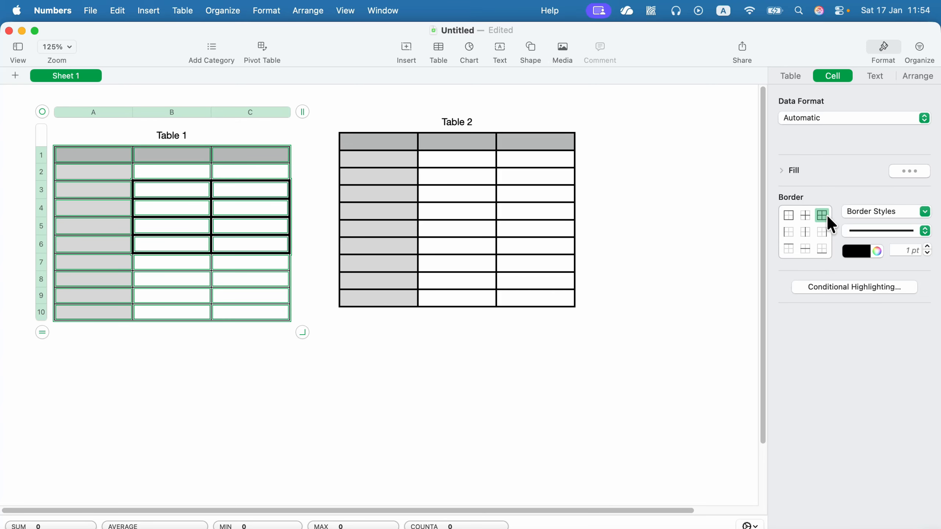
{"action": "left_click", "coordinate": [855, 251]}
{"action": "left_click", "coordinate": [792, 308]}
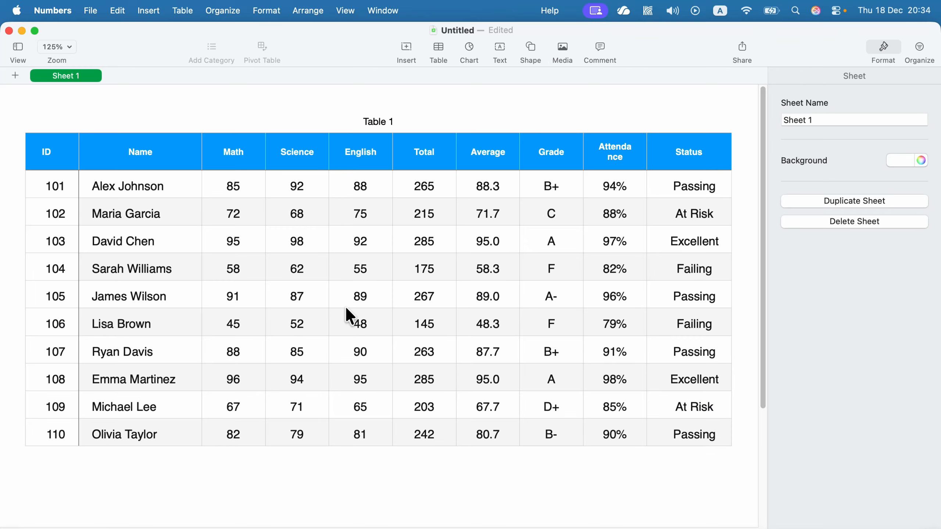
Step: Open conditional highlighting for the Math, Science and English scores in cells C2:E11
{"action": "left_click", "coordinate": [243, 202]}
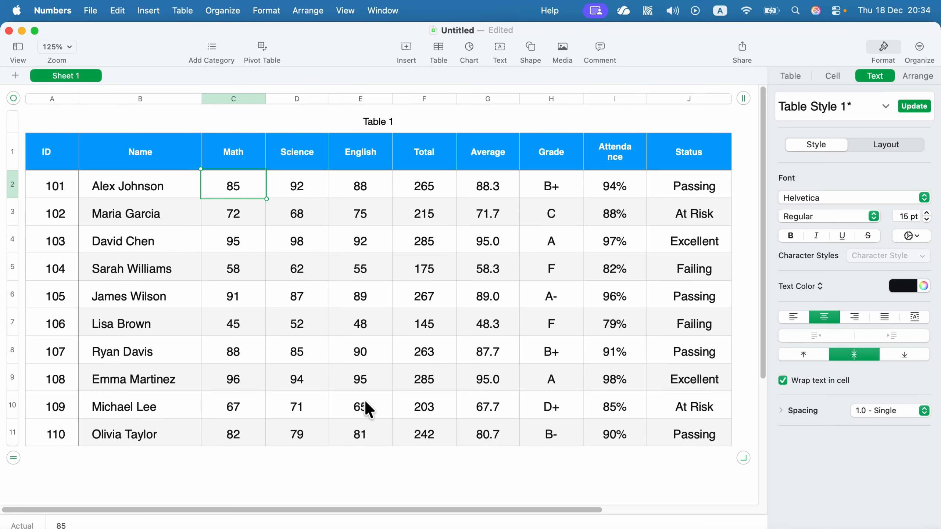
{"action": "left_click_drag", "start_coordinate": [376, 433], "coordinate": [235, 191]}
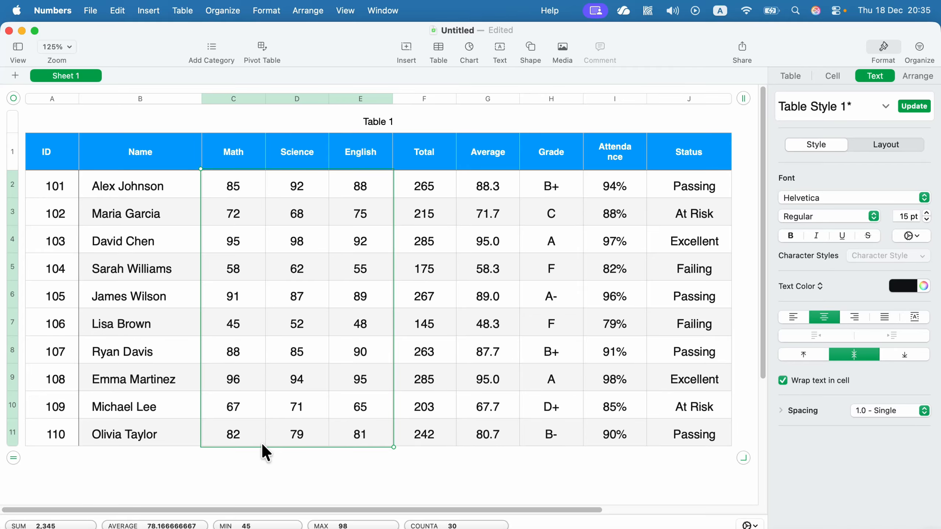
{"action": "left_click", "coordinate": [884, 45]}
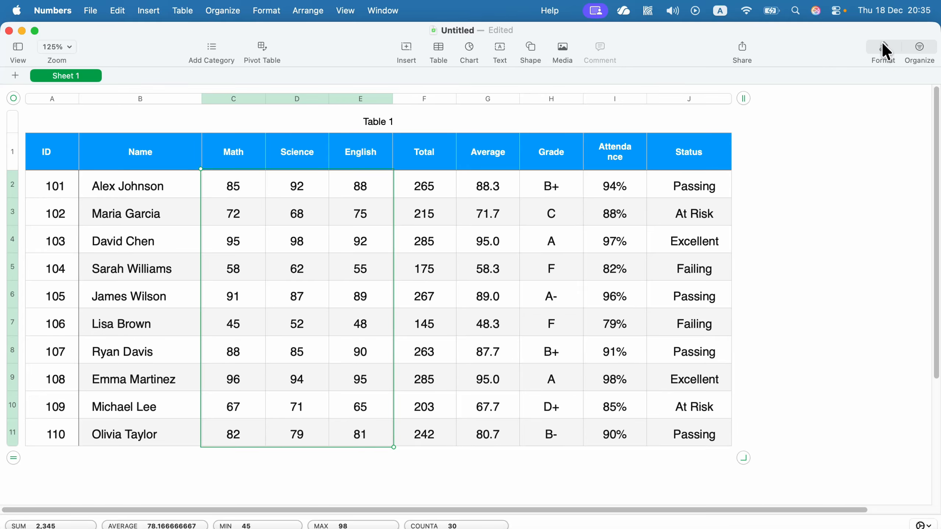
{"action": "left_click", "coordinate": [880, 44]}
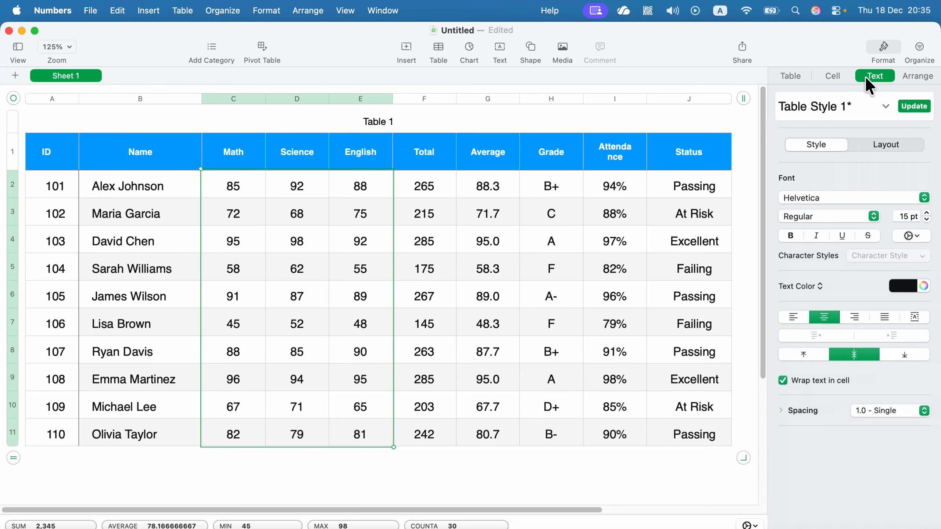
{"action": "left_click", "coordinate": [831, 77]}
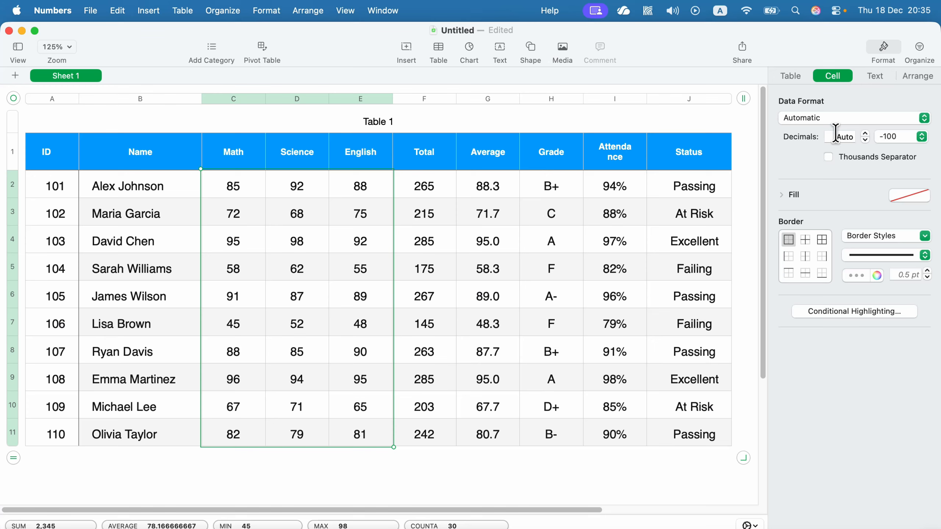
{"action": "left_click", "coordinate": [893, 311]}
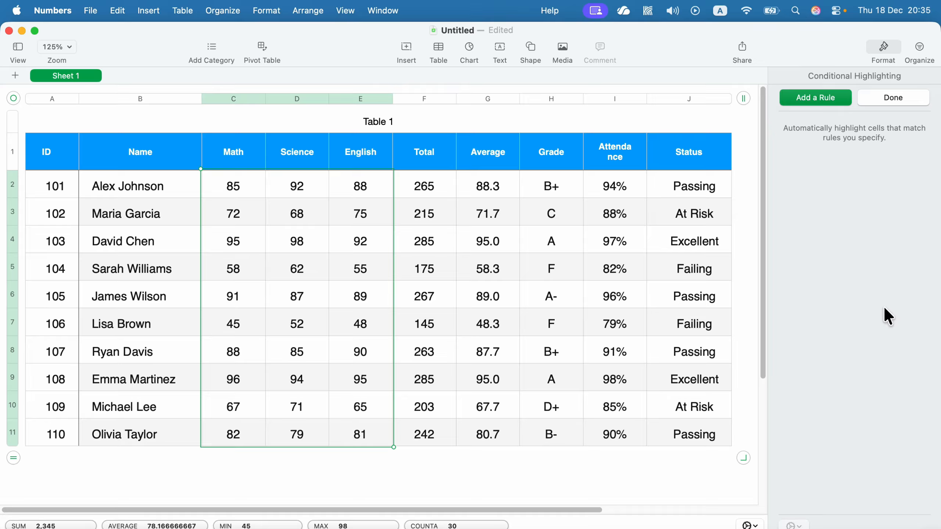
Step: Add a number rule that highlights scores greater than 80 with Green Fill
{"action": "left_click", "coordinate": [822, 100]}
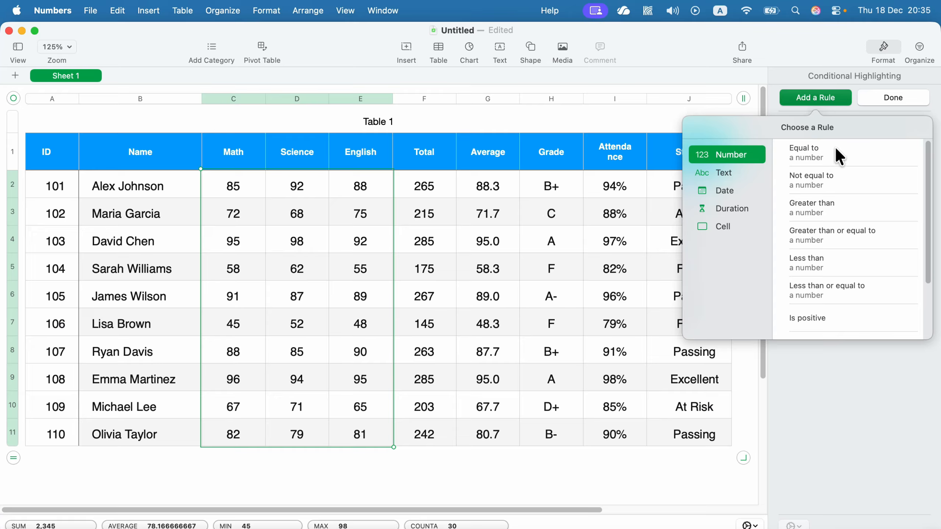
{"action": "left_click", "coordinate": [839, 206]}
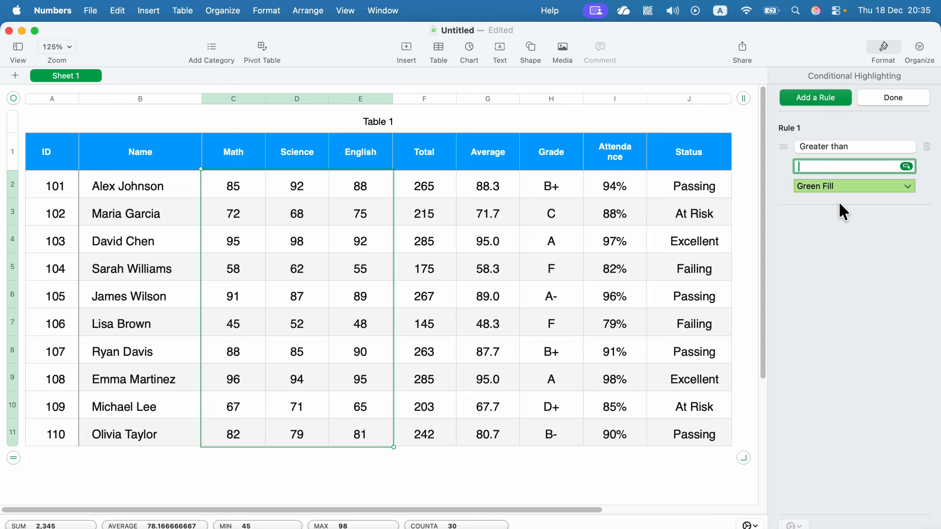
{"action": "type", "text": "80"}
{"action": "left_click", "coordinate": [871, 185]}
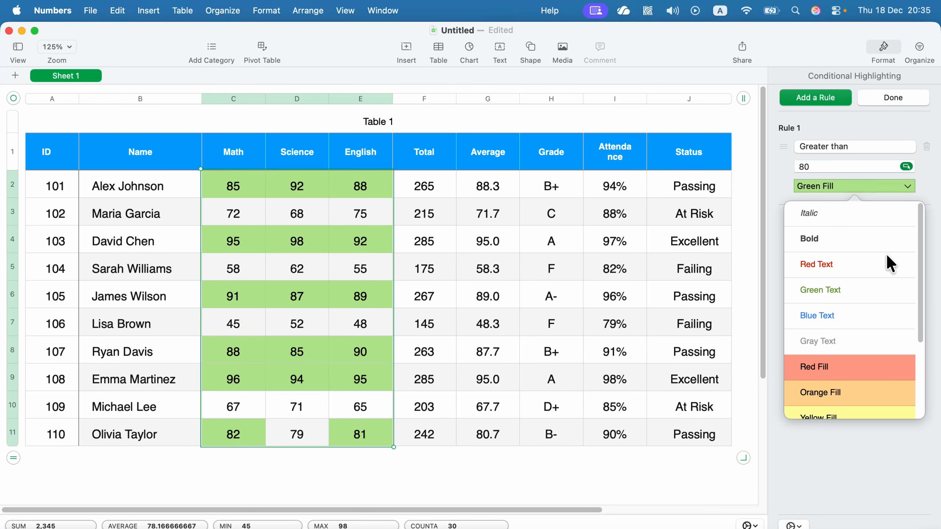
{"action": "scroll", "coordinate": [888, 257], "scroll_direction": "down", "scroll_amount": 5}
{"action": "scroll", "coordinate": [840, 275], "scroll_direction": "up", "scroll_amount": 5}
{"action": "scroll", "coordinate": [833, 363], "scroll_direction": "down", "scroll_amount": 2}
{"action": "left_click", "coordinate": [841, 392]}
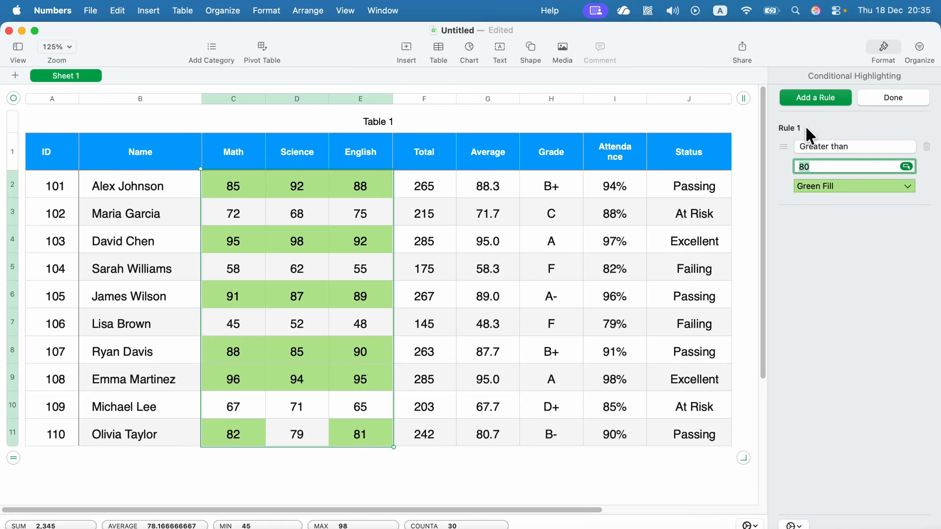
Step: Add a second number rule that highlights scores less than 50 with Red Fill
{"action": "left_click", "coordinate": [796, 96]}
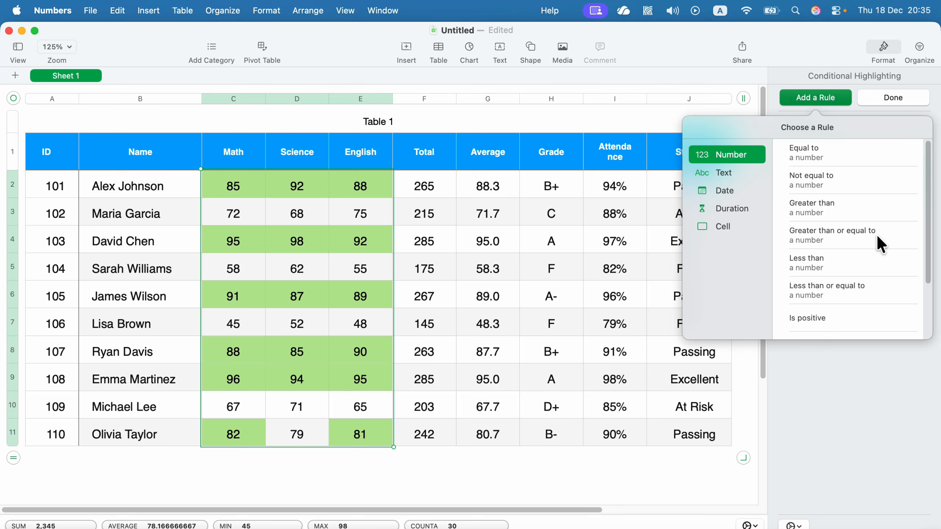
{"action": "left_click", "coordinate": [826, 265]}
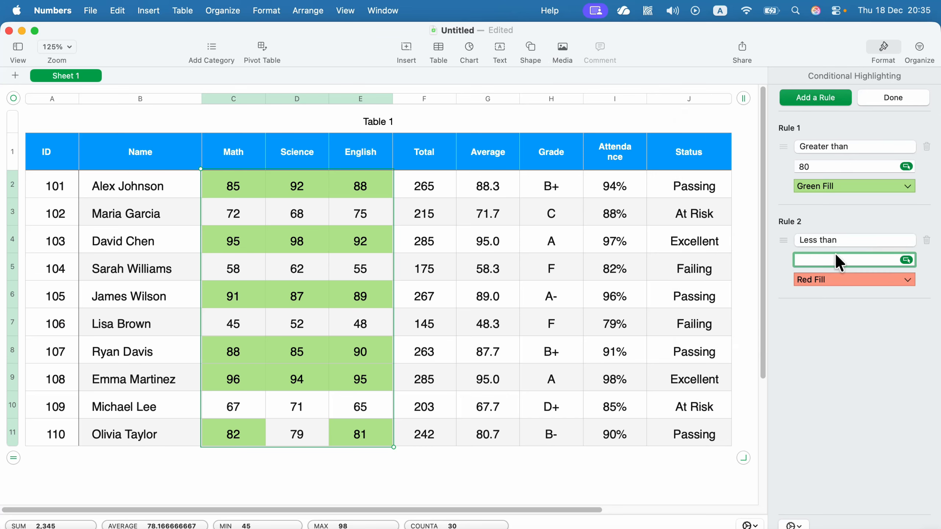
{"action": "type", "text": "50"}
Step: Add a third number rule that highlights scores between 79 and 51 with Yellow Fill
{"action": "left_click", "coordinate": [833, 96]}
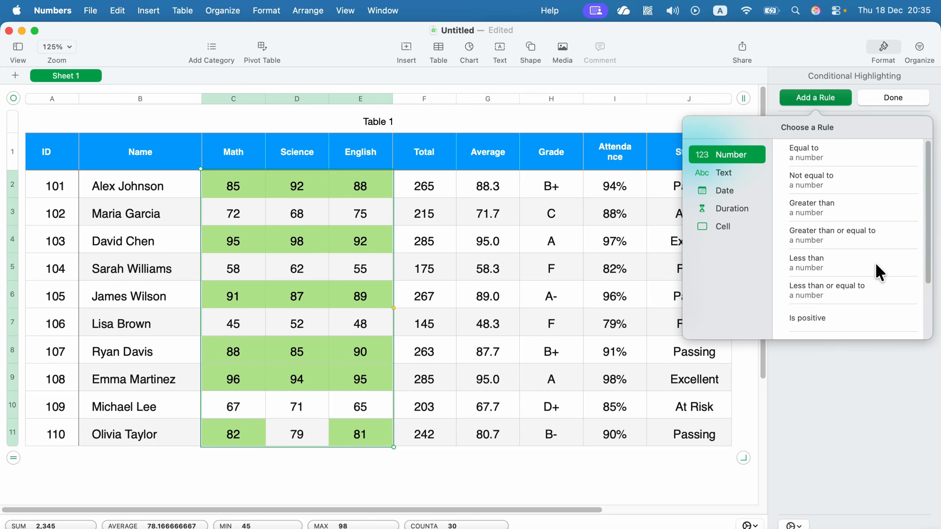
{"action": "scroll", "coordinate": [878, 267], "scroll_direction": "down", "scroll_amount": 3}
{"action": "left_click", "coordinate": [887, 308]}
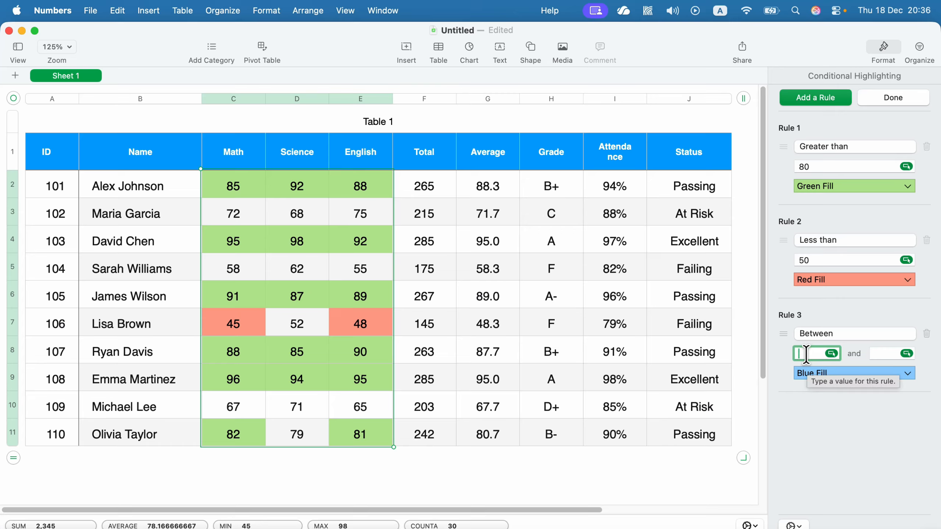
{"action": "type", "text": "79"}
{"action": "left_click", "coordinate": [883, 354]}
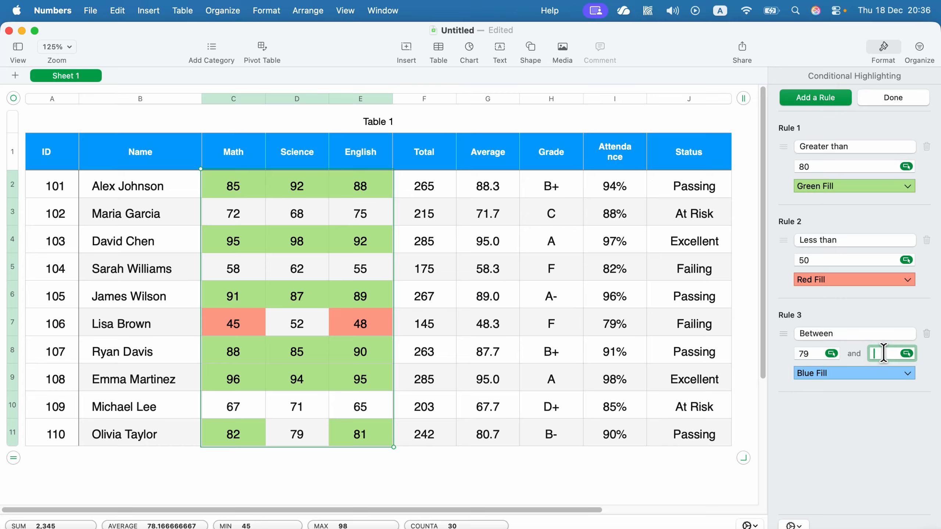
{"action": "type", "text": "51"}
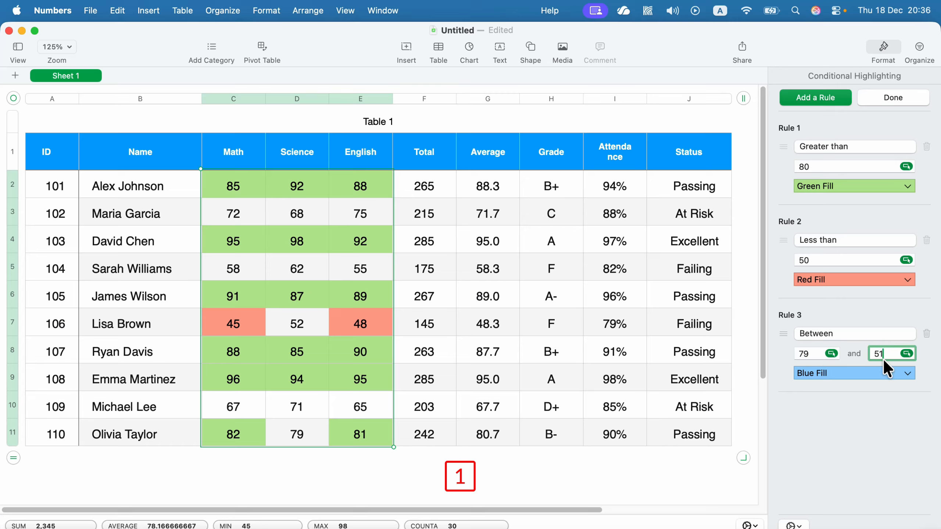
{"action": "left_click", "coordinate": [874, 370]}
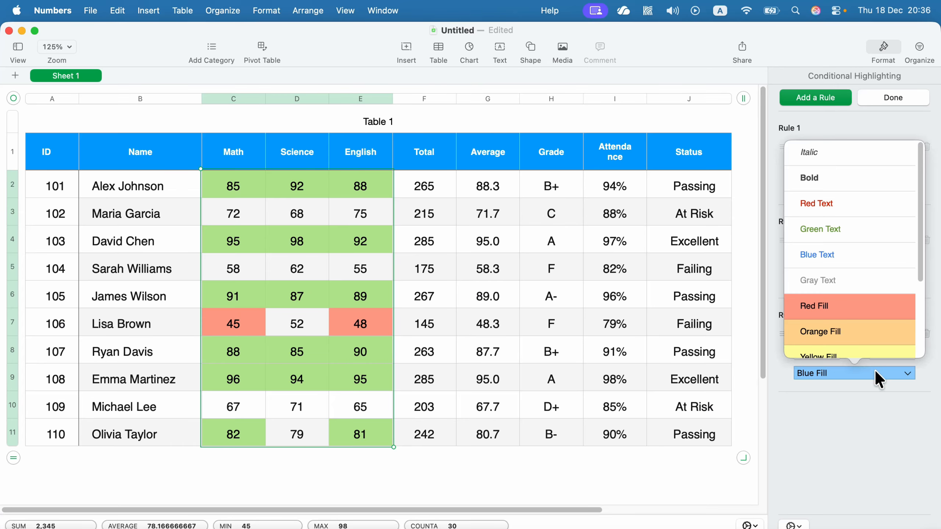
{"action": "left_click", "coordinate": [823, 350]}
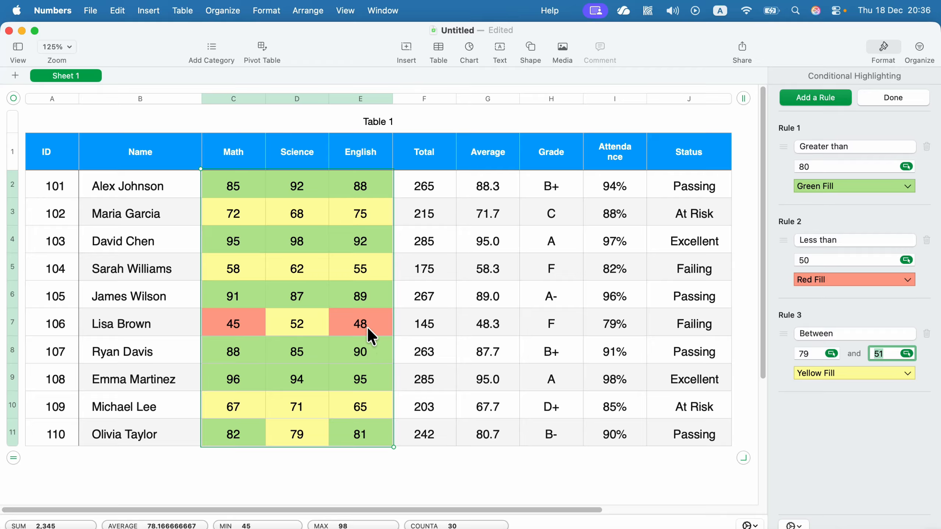
{"action": "left_click", "coordinate": [484, 470]}
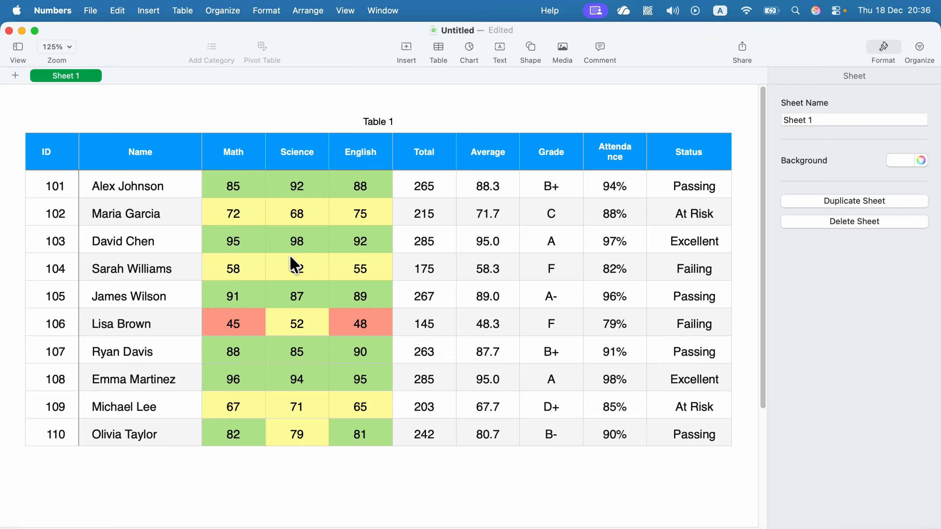
Step: Remove the Between rule from cell E3 and try to move its Less than rule above the Greater than rule
{"action": "left_click", "coordinate": [381, 221]}
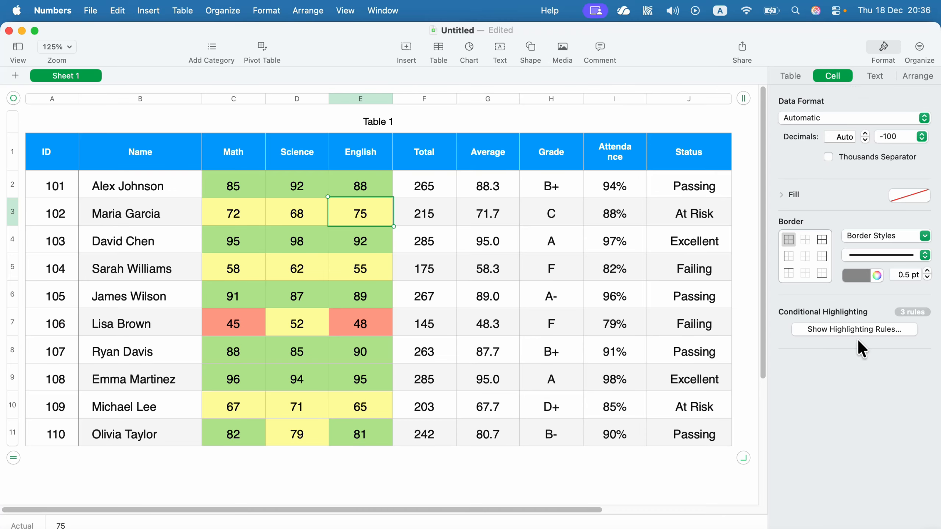
{"action": "left_click", "coordinate": [851, 329]}
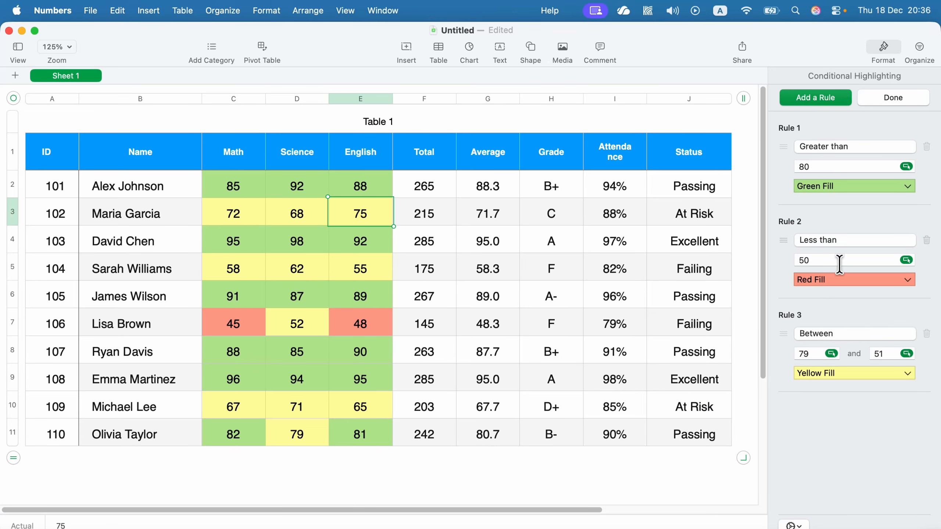
{"action": "left_click", "coordinate": [927, 333]}
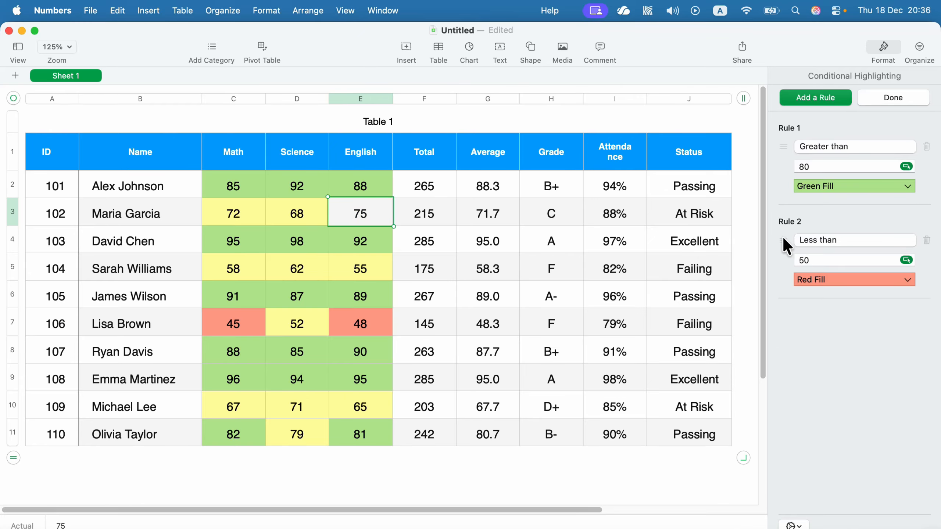
{"action": "left_click_drag", "start_coordinate": [786, 239], "coordinate": [791, 169]}
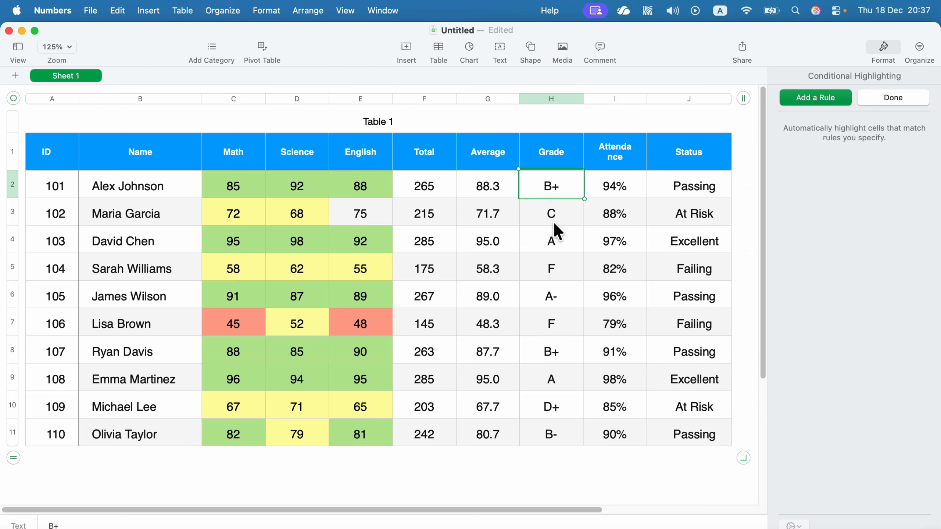
Step: Open conditional highlighting for the Status cells J2:J11
{"action": "left_click_drag", "start_coordinate": [694, 186], "coordinate": [691, 444]}
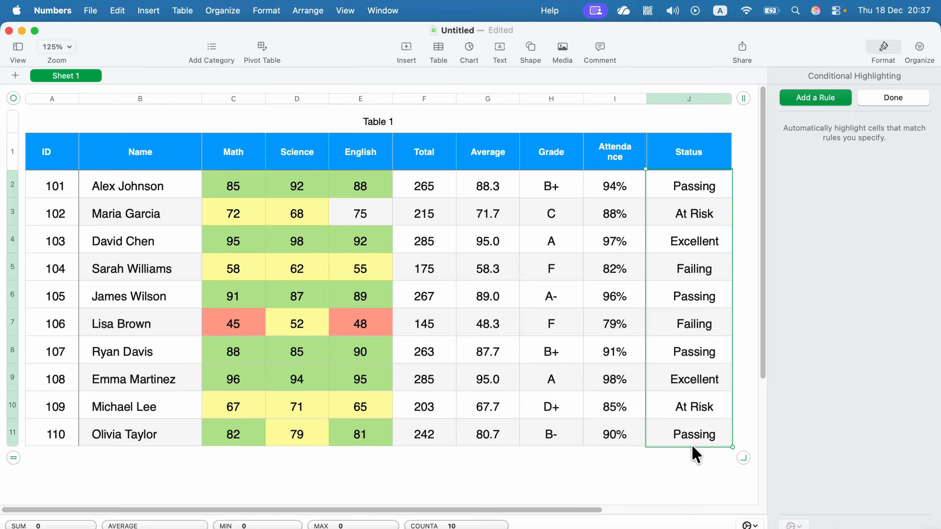
{"action": "left_click", "coordinate": [883, 46]}
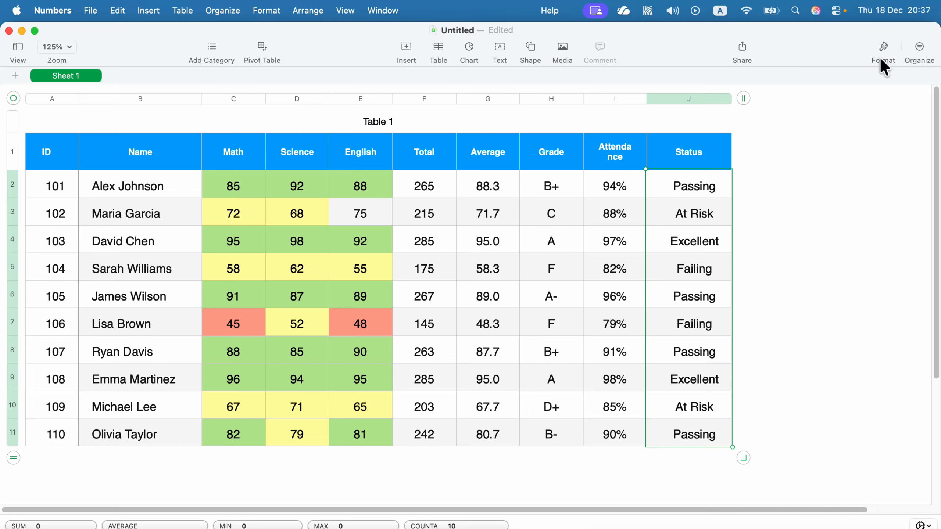
{"action": "left_click", "coordinate": [882, 46]}
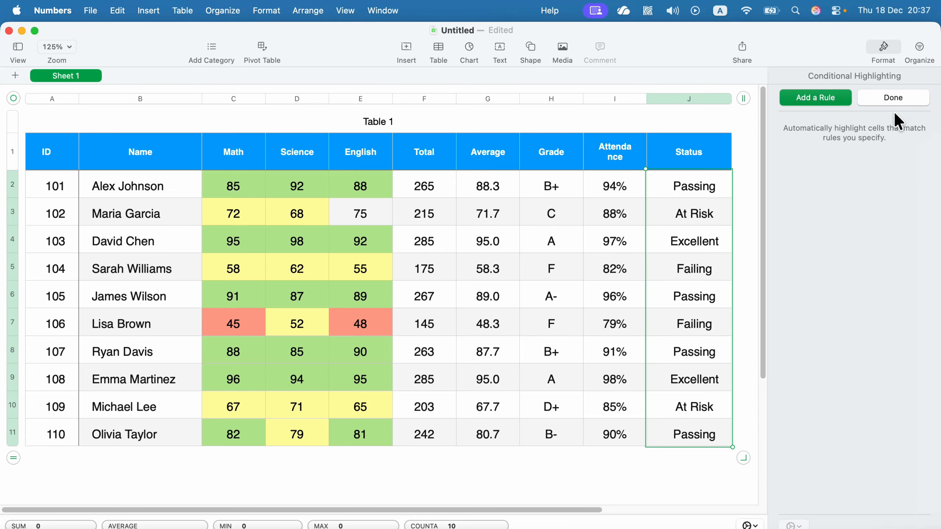
{"action": "left_click", "coordinate": [893, 95]}
{"action": "left_click", "coordinate": [801, 73]}
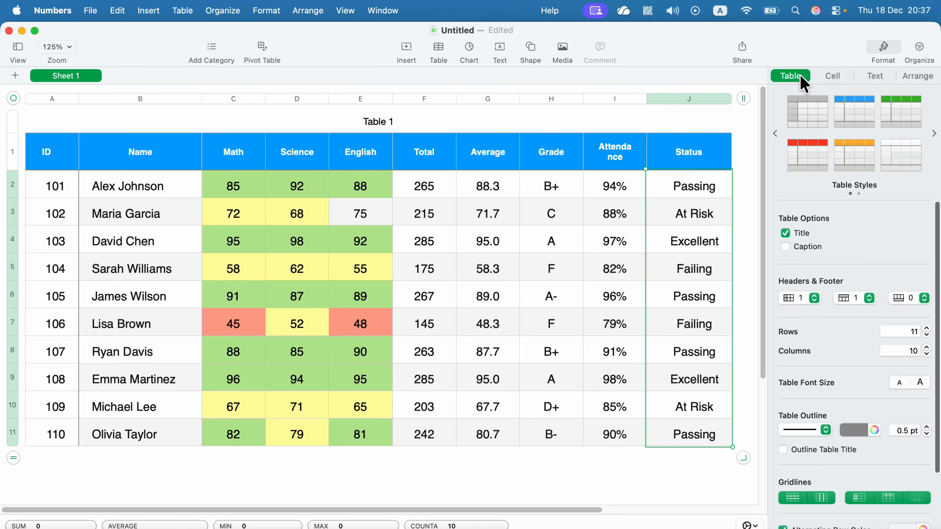
{"action": "left_click", "coordinate": [875, 76]}
{"action": "left_click", "coordinate": [834, 75]}
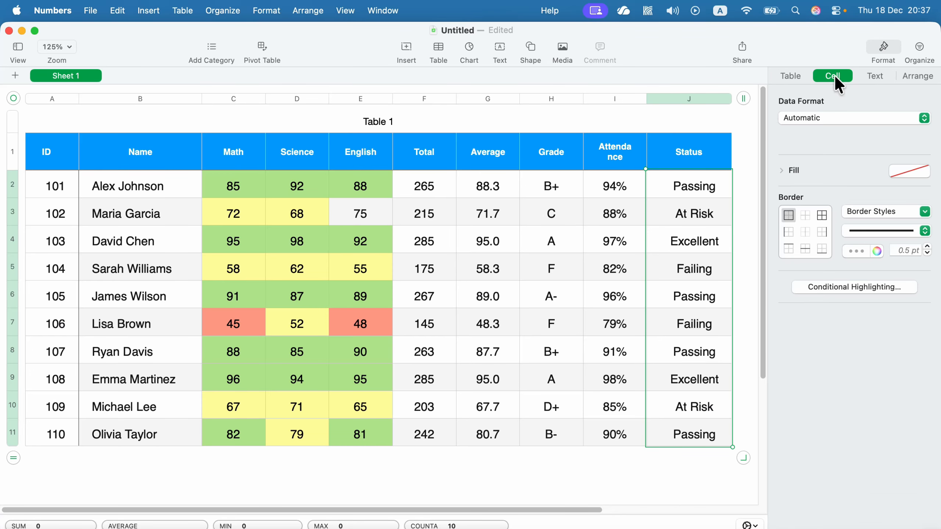
{"action": "left_click", "coordinate": [816, 288]}
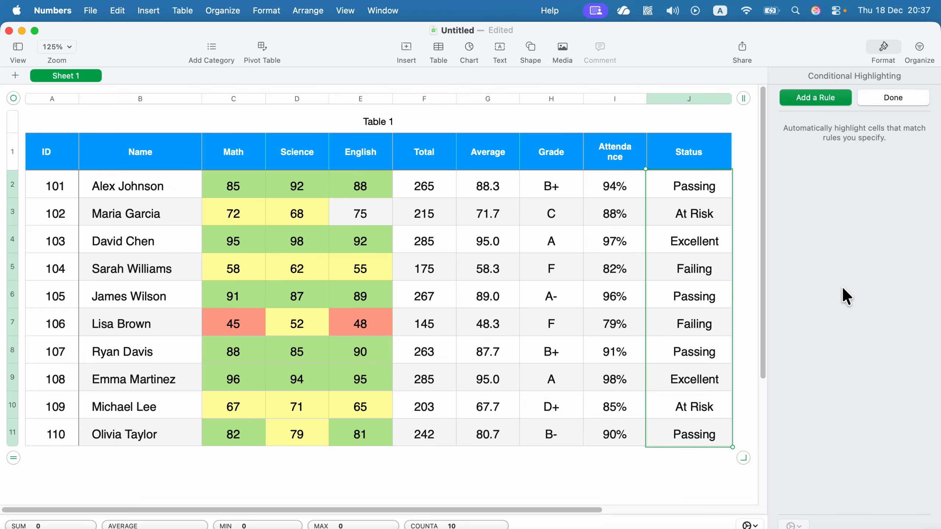
Step: Add a cell rule that highlights the Status cells that are not blank, and open its highlight style choices
{"action": "left_click", "coordinate": [815, 93]}
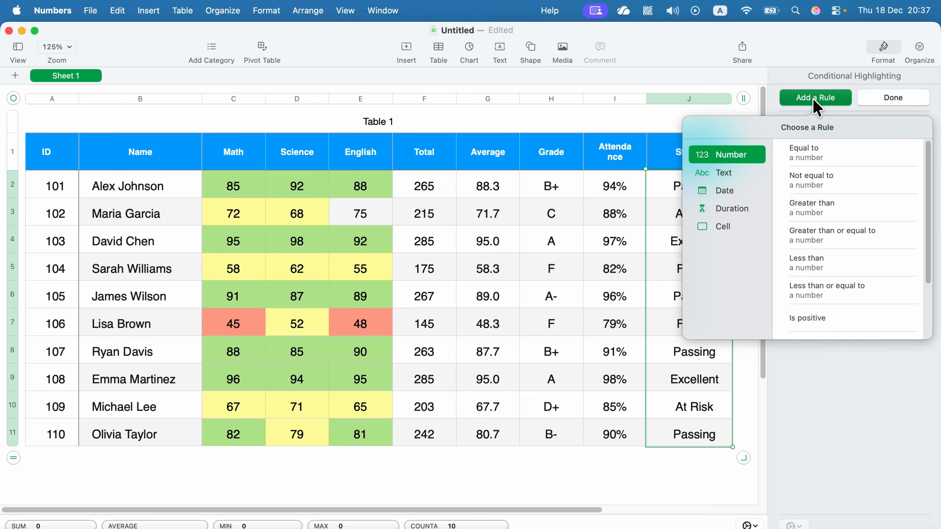
{"action": "scroll", "coordinate": [879, 253], "scroll_direction": "down", "scroll_amount": 3}
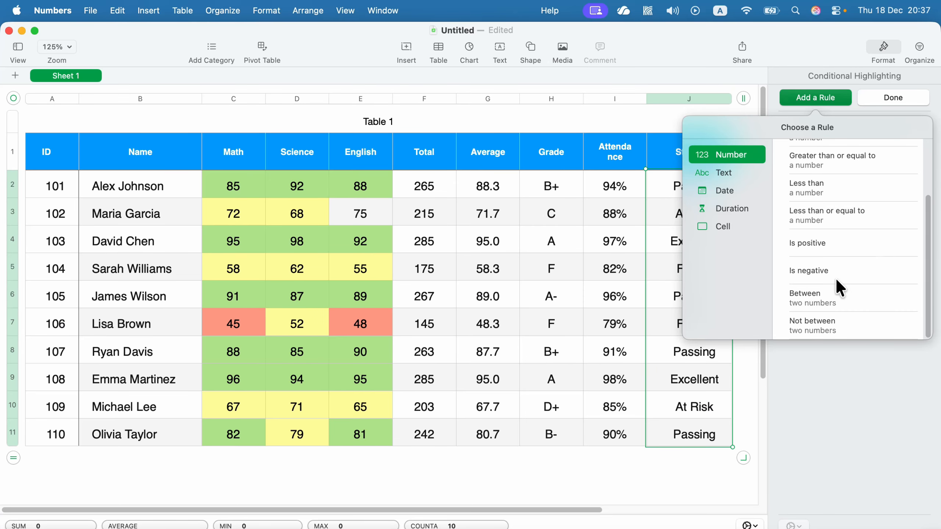
{"action": "scroll", "coordinate": [837, 281], "scroll_direction": "up", "scroll_amount": 3}
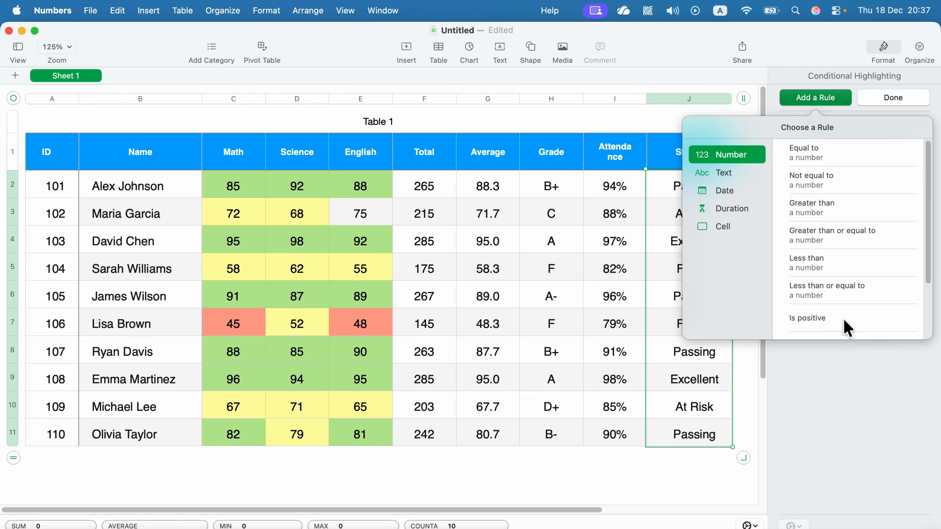
{"action": "left_click", "coordinate": [721, 177]}
{"action": "left_click", "coordinate": [726, 190]}
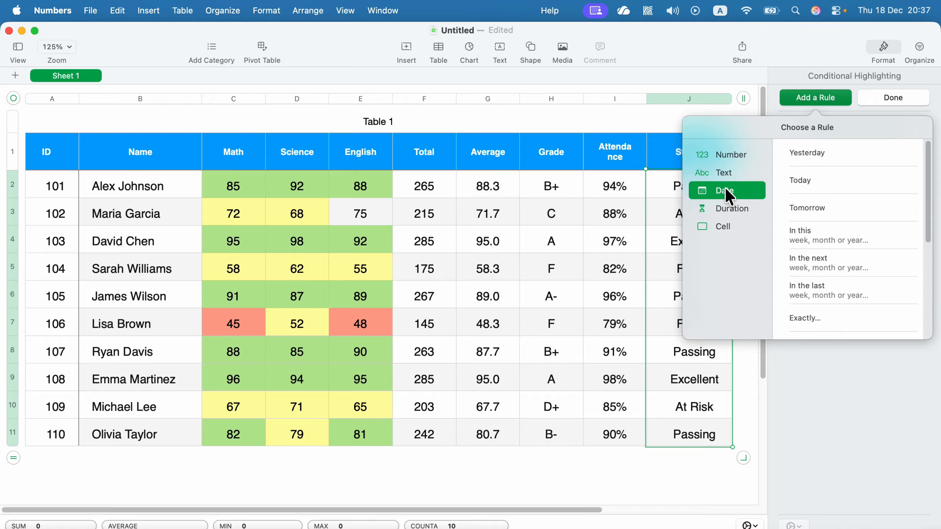
{"action": "left_click", "coordinate": [736, 210]}
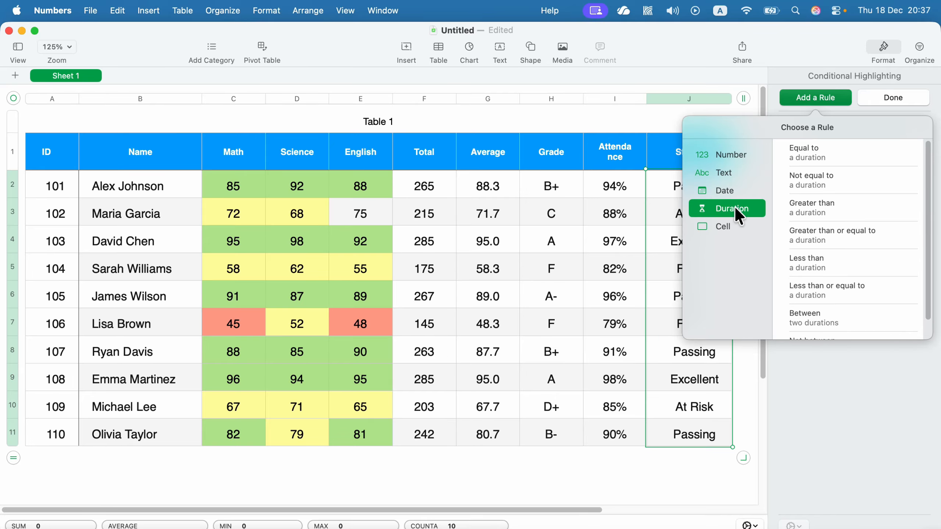
{"action": "left_click", "coordinate": [723, 227]}
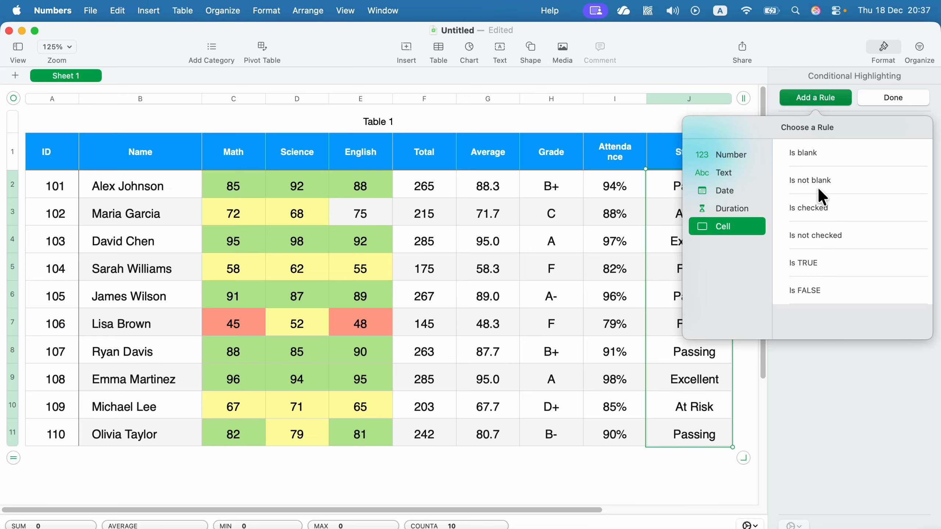
{"action": "left_click", "coordinate": [839, 184]}
{"action": "left_click", "coordinate": [846, 166]}
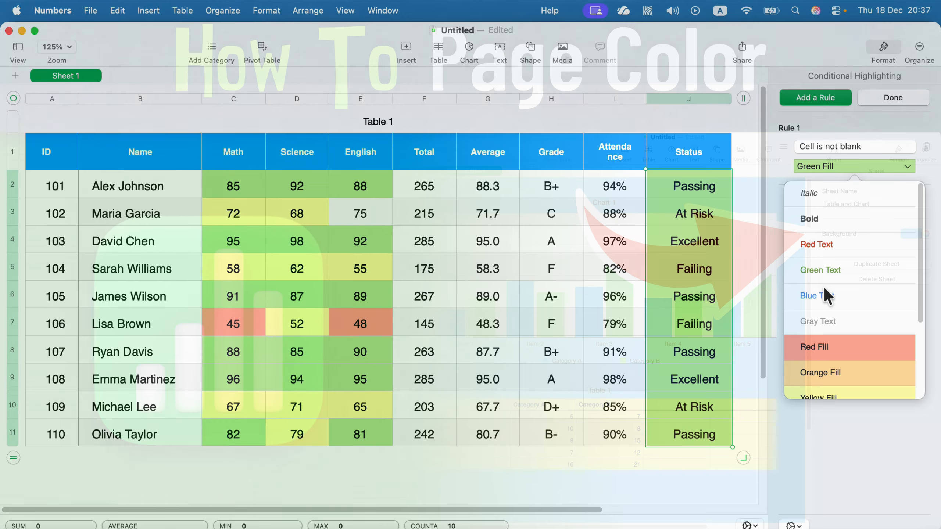
{"action": "left_click", "coordinate": [823, 293]}
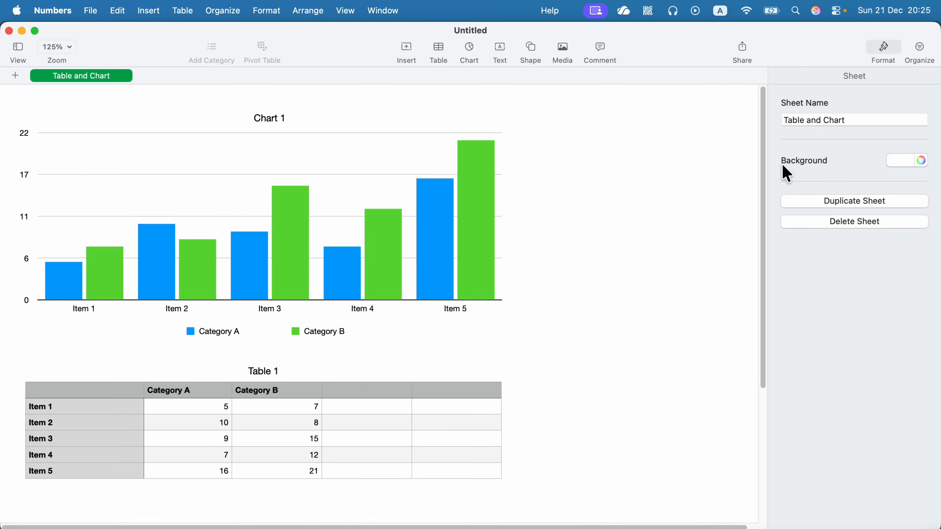
Step: Set the background of the Table and Chart sheet to light yellow
{"action": "left_click", "coordinate": [883, 48]}
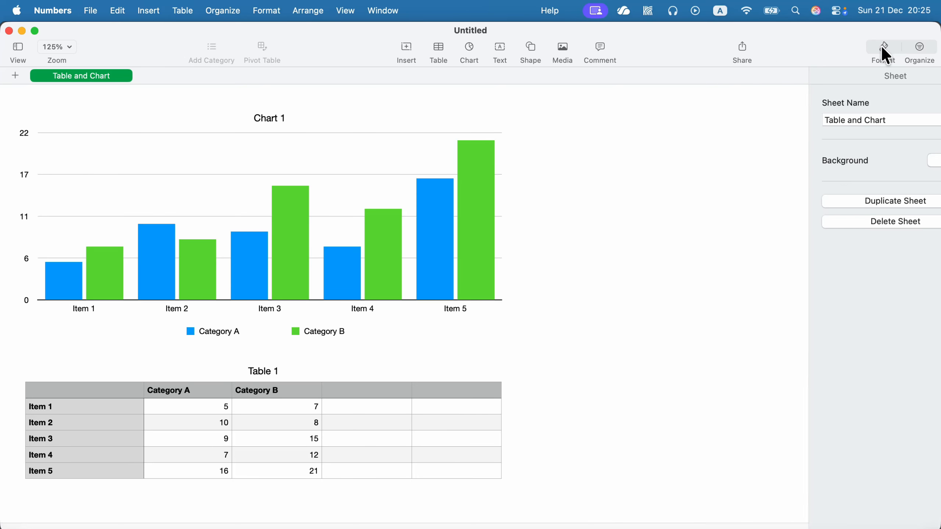
{"action": "left_click", "coordinate": [884, 48]}
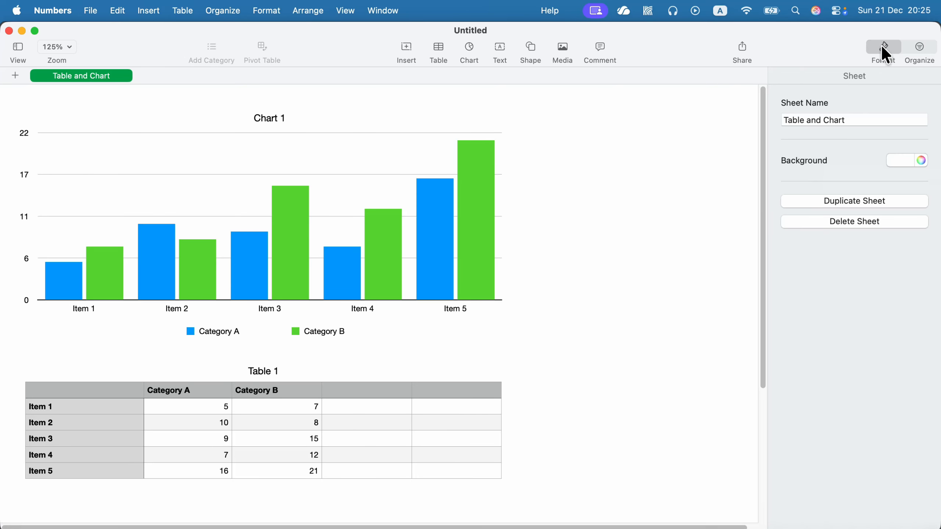
{"action": "left_click", "coordinate": [896, 163]}
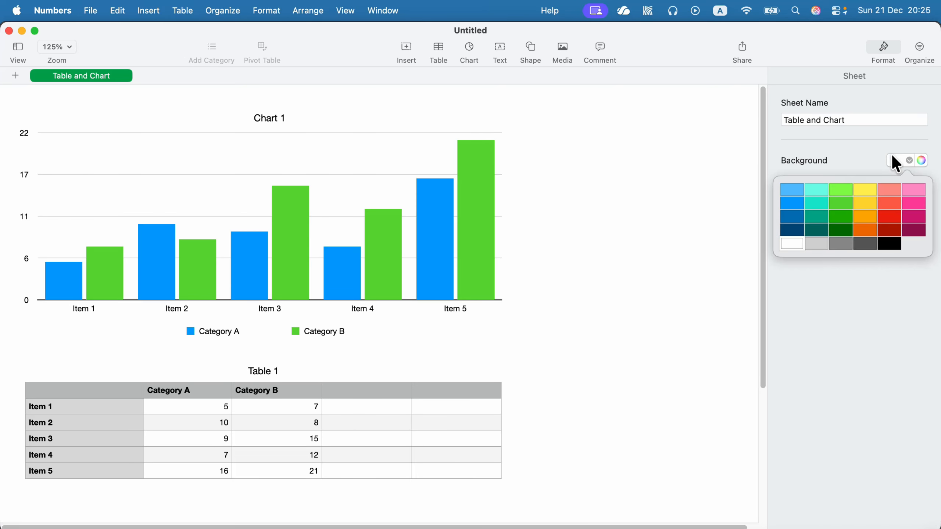
{"action": "left_click", "coordinate": [862, 189]}
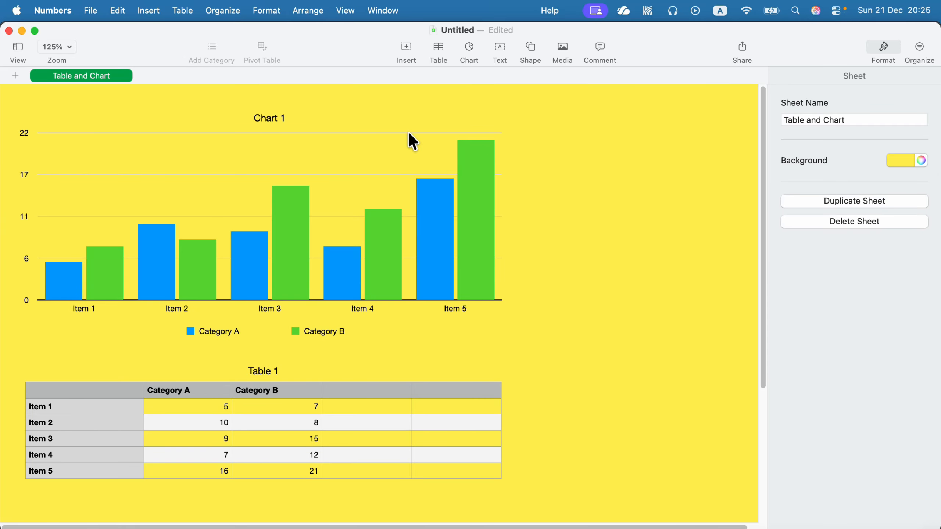
Step: Give Chart 1 a Color Fill background in white
{"action": "left_click", "coordinate": [338, 120]}
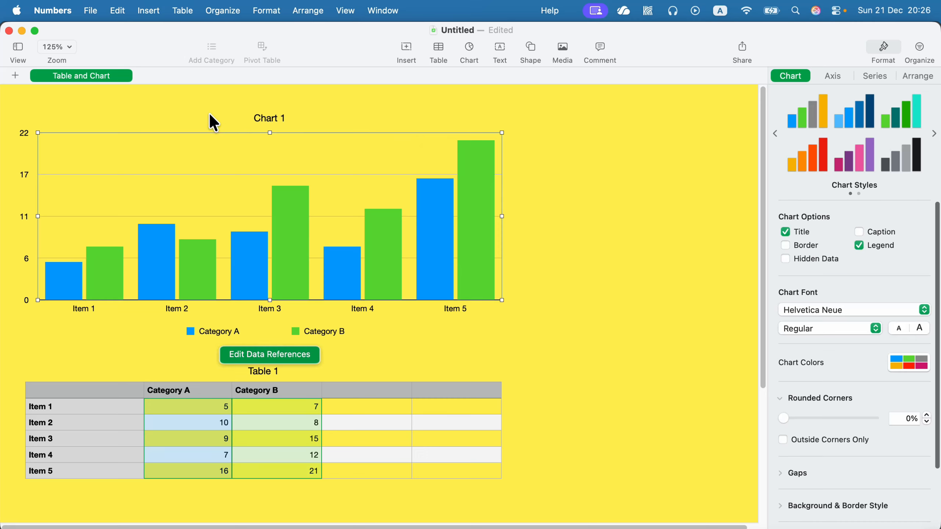
{"action": "scroll", "coordinate": [886, 248], "scroll_direction": "down", "scroll_amount": 3}
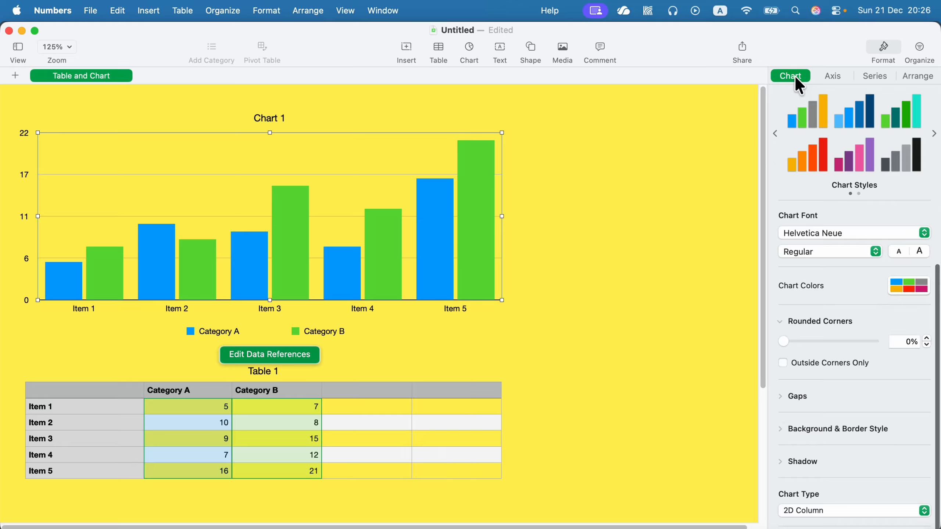
{"action": "left_click", "coordinate": [782, 429]}
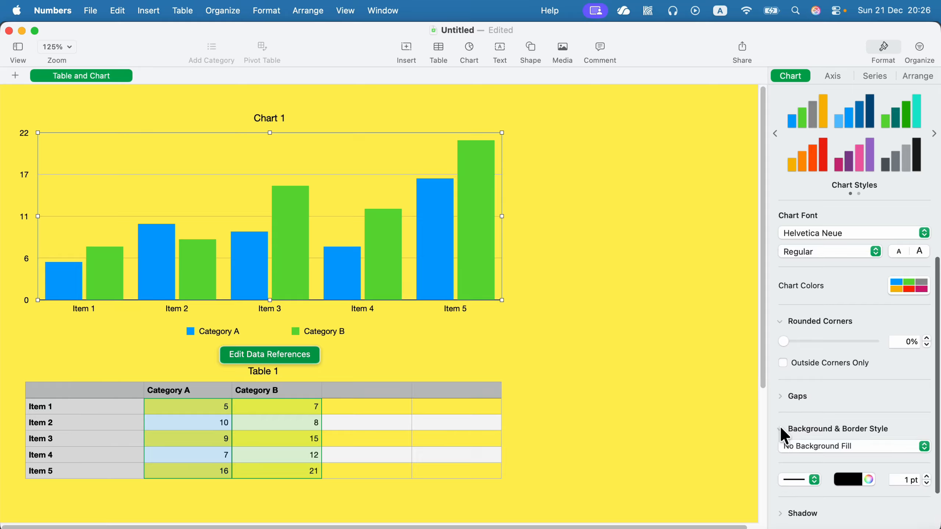
{"action": "scroll", "coordinate": [890, 428], "scroll_direction": "down", "scroll_amount": 2}
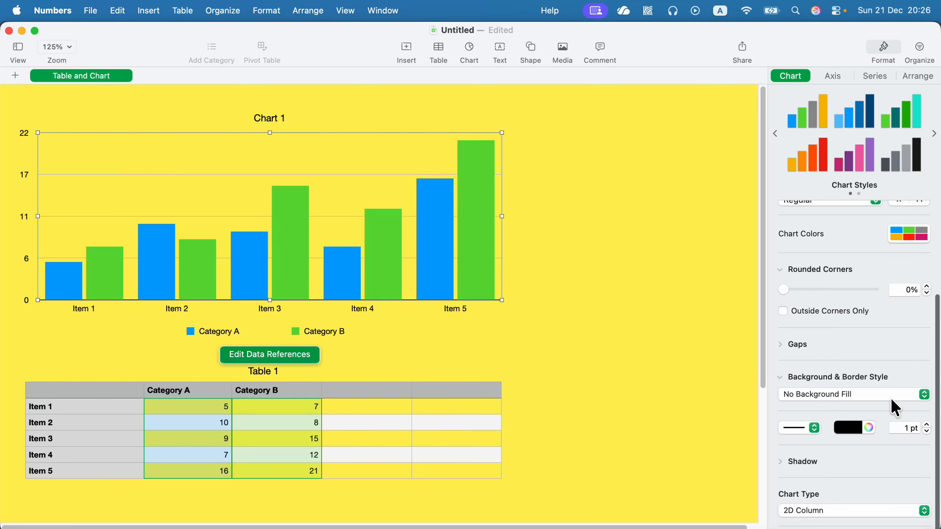
{"action": "left_click", "coordinate": [891, 396]}
{"action": "left_click", "coordinate": [888, 409]}
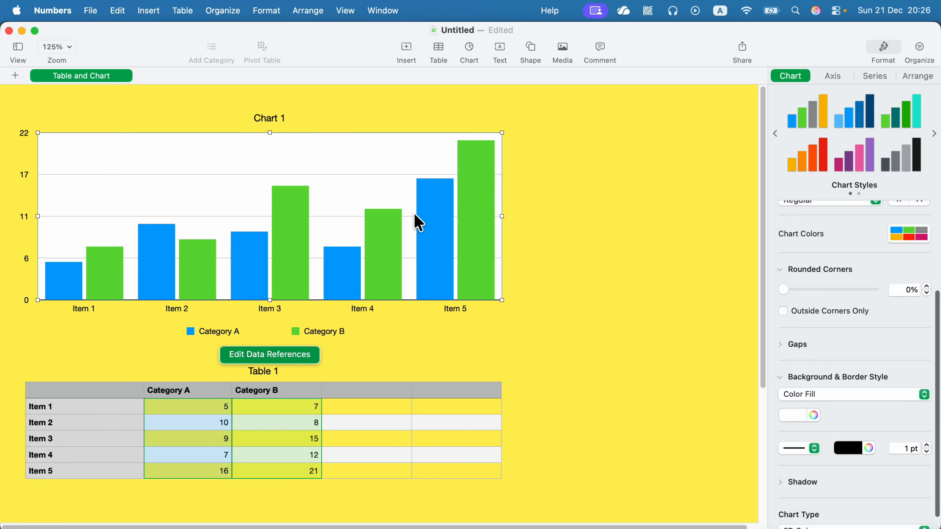
Step: Fill all the cells of Table 1, including its headers, with dark red, and open the sheet's background colour choices
{"action": "left_click", "coordinate": [423, 423]}
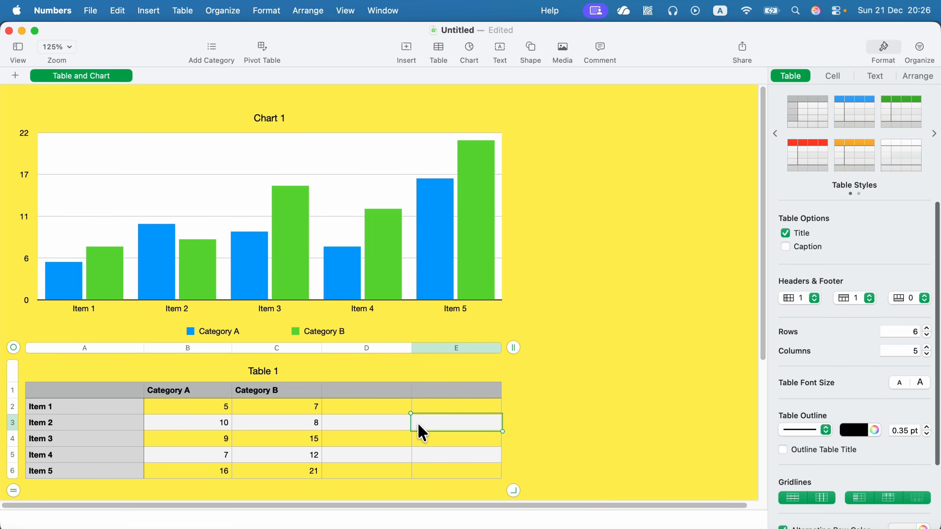
{"action": "scroll", "coordinate": [407, 426], "scroll_direction": "down", "scroll_amount": 2}
{"action": "scroll", "coordinate": [194, 389], "scroll_direction": "down", "scroll_amount": 3}
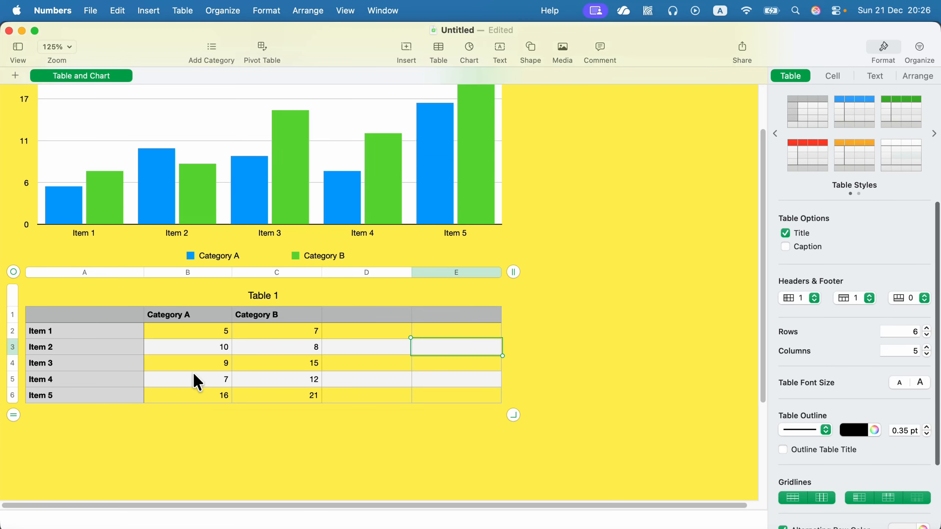
{"action": "left_click", "coordinate": [90, 311]}
{"action": "left_click_drag", "start_coordinate": [475, 395], "coordinate": [104, 317]}
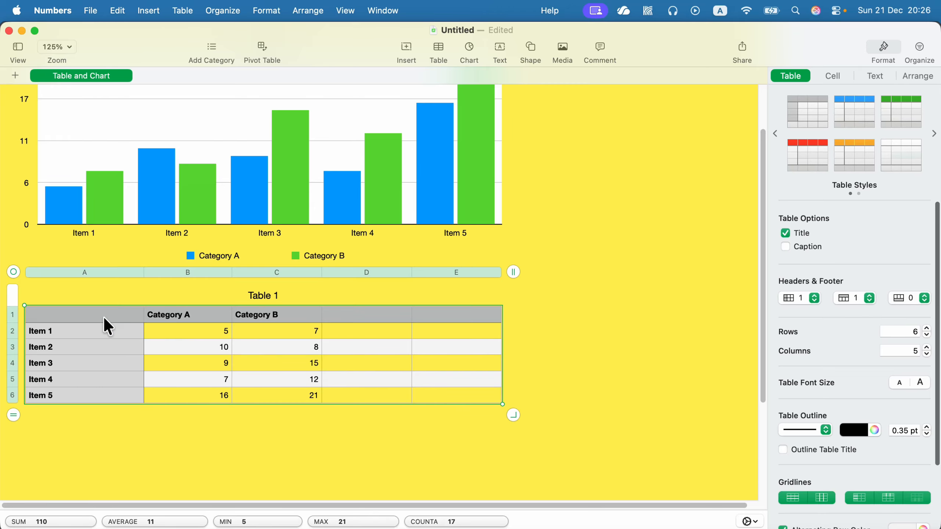
{"action": "left_click", "coordinate": [834, 76]}
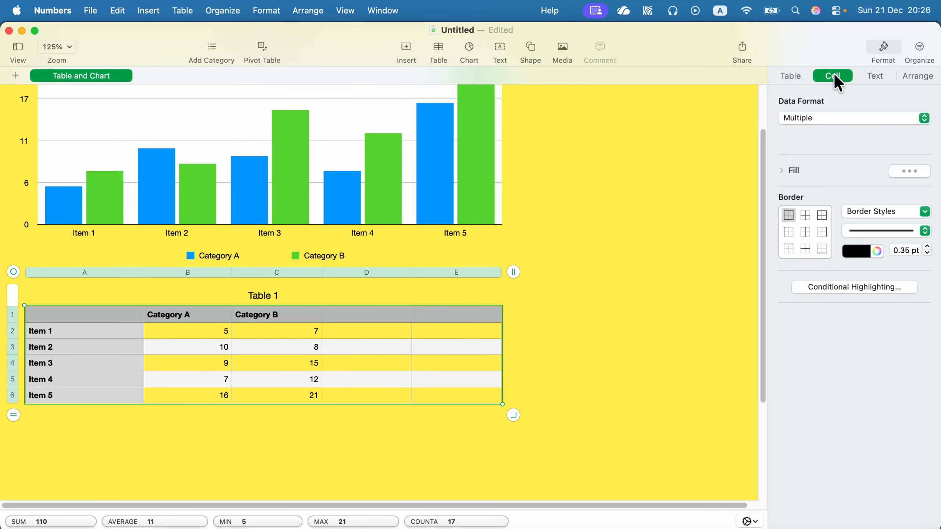
{"action": "left_click", "coordinate": [901, 170]}
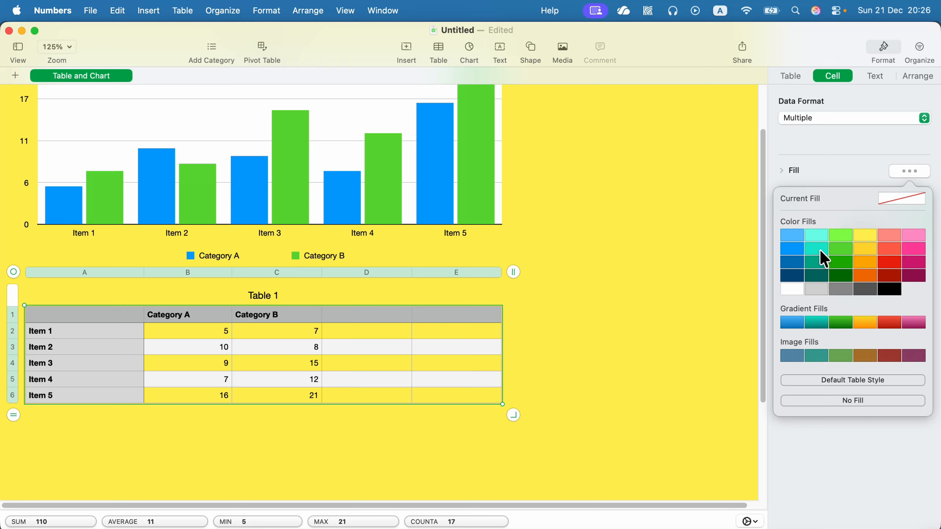
{"action": "left_click", "coordinate": [884, 276]}
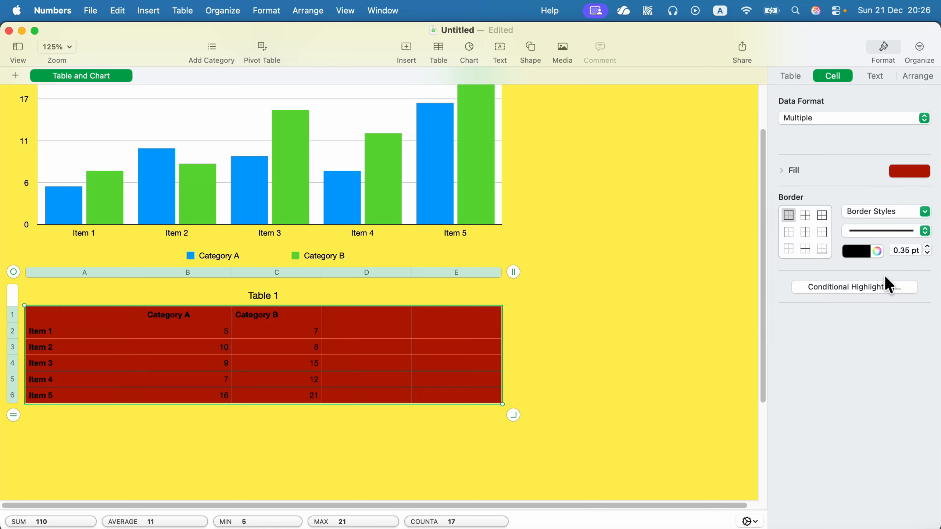
{"action": "left_click", "coordinate": [740, 355]}
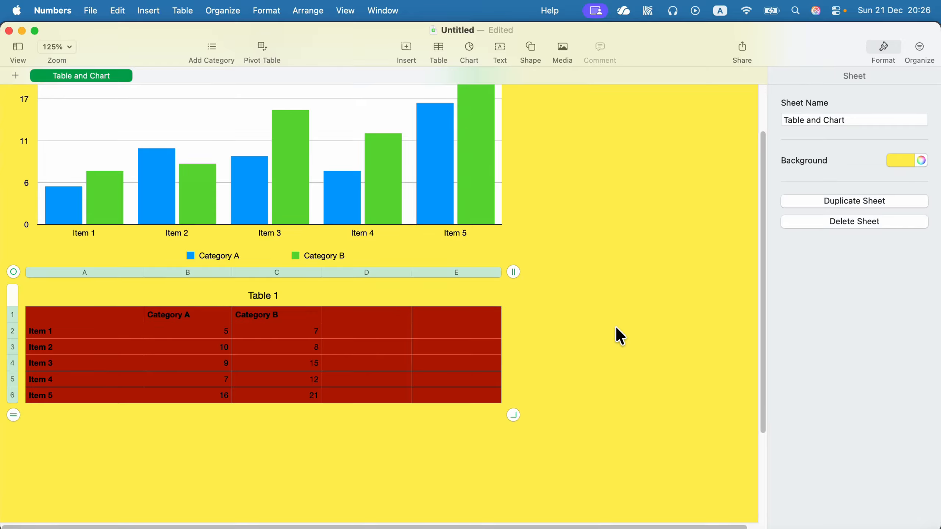
{"action": "scroll", "coordinate": [560, 354], "scroll_direction": "up", "scroll_amount": 3}
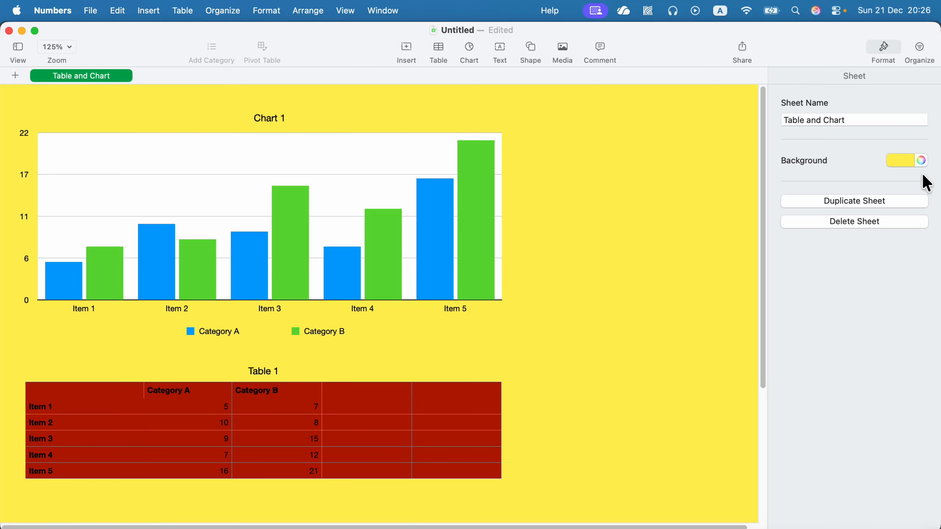
{"action": "left_click", "coordinate": [907, 160]}
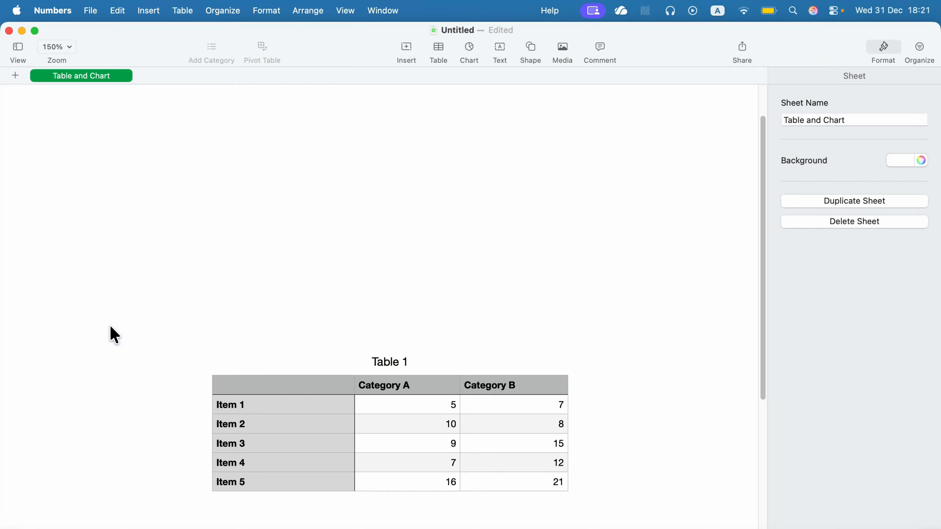
Step: Insert a 3D area chart in the blue and green style from all the cells of Table 1
{"action": "left_click", "coordinate": [247, 423]}
{"action": "left_click_drag", "start_coordinate": [518, 478], "coordinate": [274, 385]}
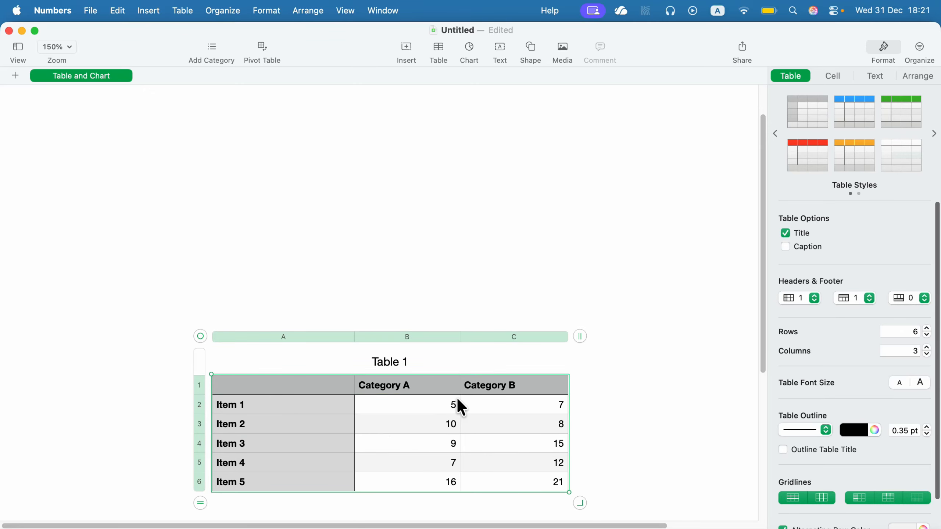
{"action": "left_click", "coordinate": [469, 48]}
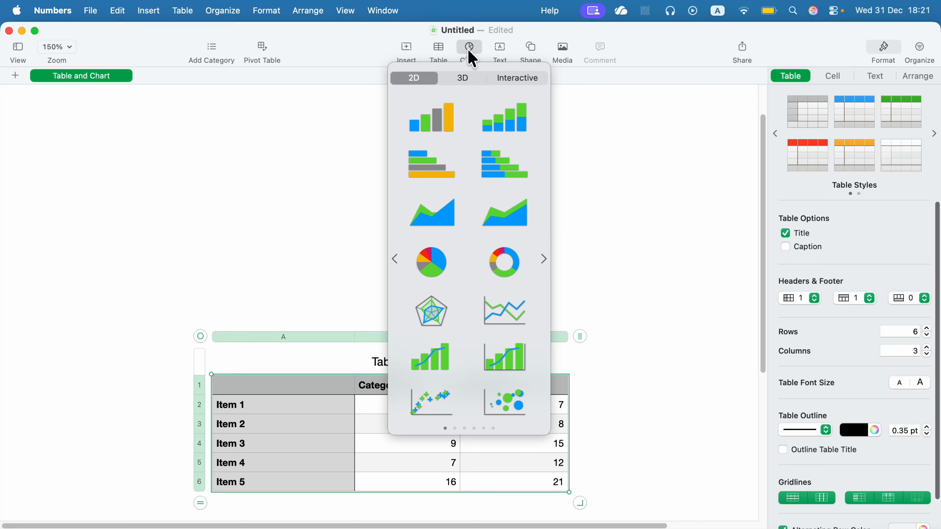
{"action": "left_click", "coordinate": [465, 77]}
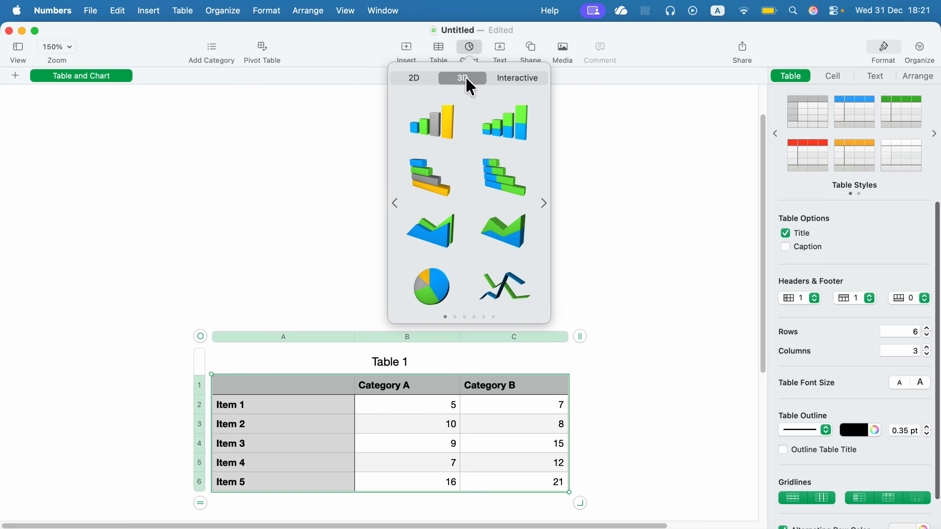
{"action": "left_click", "coordinate": [544, 203]}
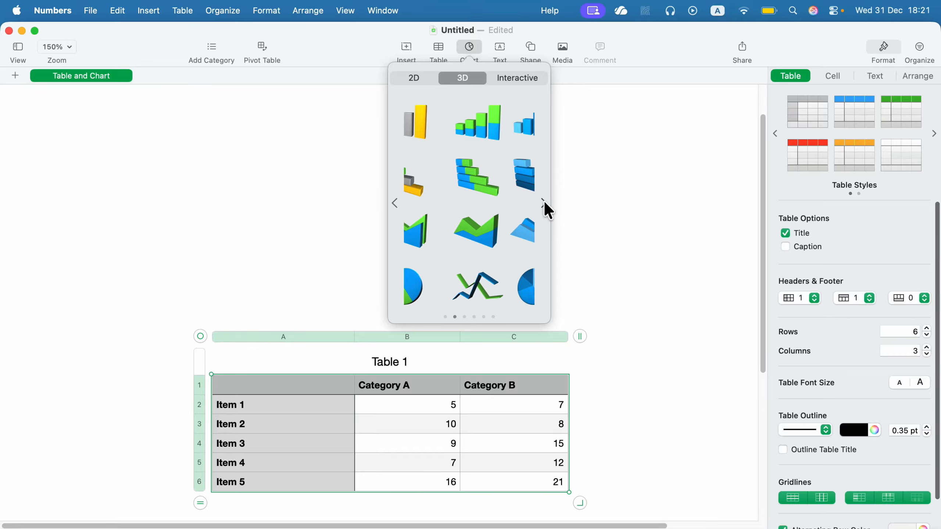
{"action": "left_click", "coordinate": [544, 203]}
{"action": "left_click", "coordinate": [544, 204]}
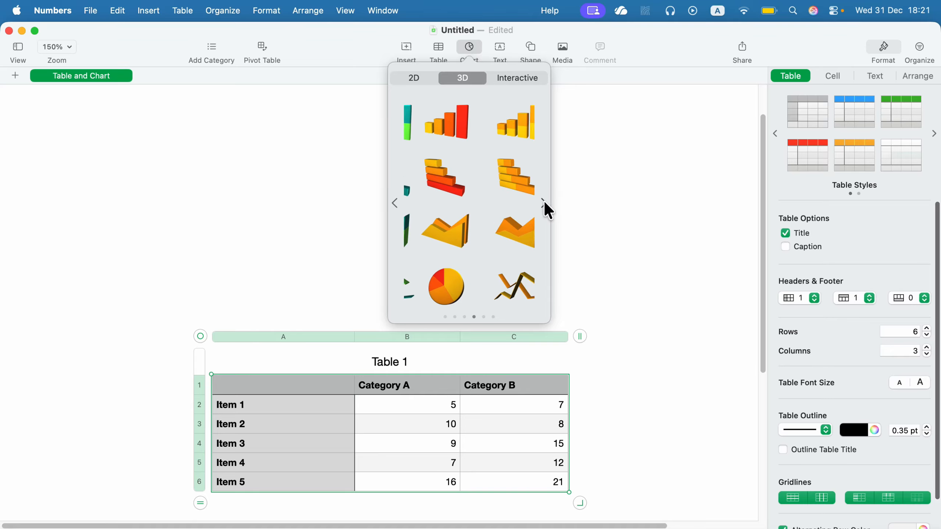
{"action": "left_click", "coordinate": [544, 204]}
{"action": "left_click", "coordinate": [543, 204]}
{"action": "left_click", "coordinate": [544, 202]}
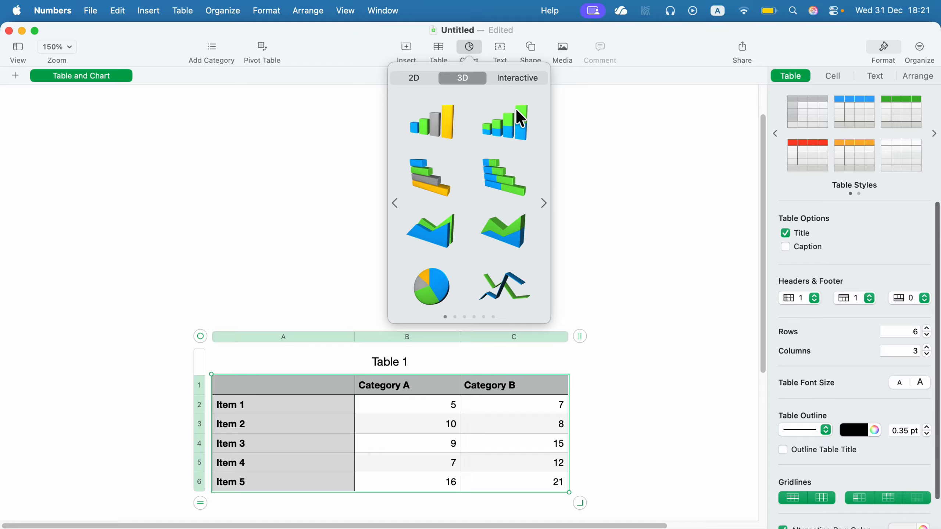
{"action": "left_click", "coordinate": [434, 232]}
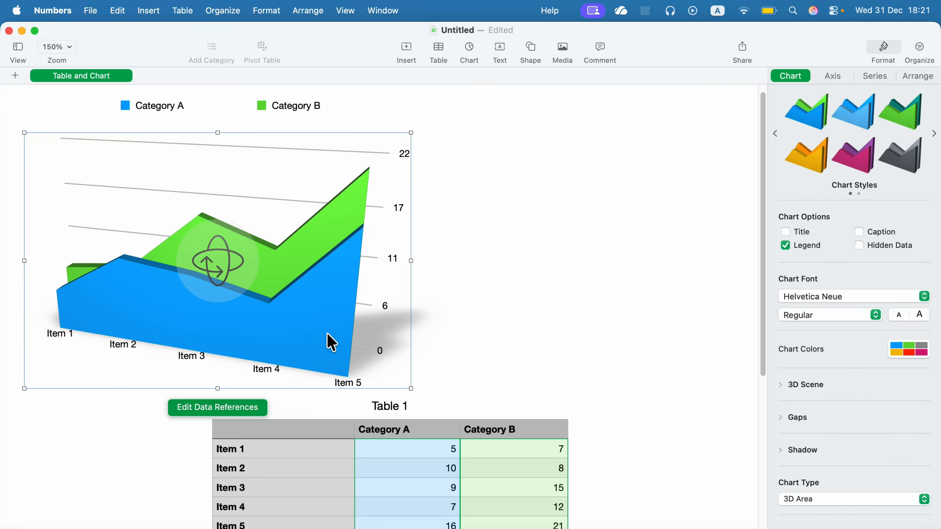
Step: Move the 3D area chart so it sits above Table 1, and rotate its 3D view slightly
{"action": "left_click_drag", "start_coordinate": [326, 334], "coordinate": [493, 326]}
{"action": "left_click_drag", "start_coordinate": [382, 240], "coordinate": [347, 213]}
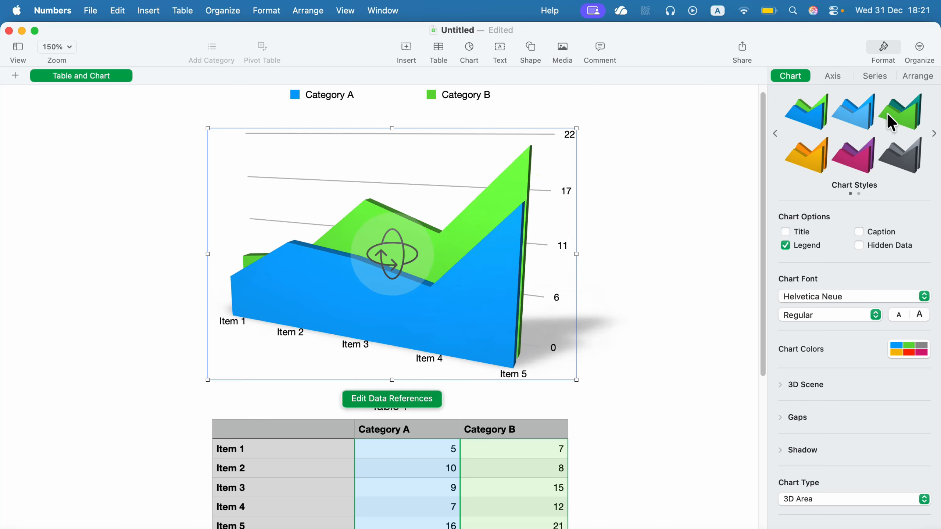
Step: Apply the light blue chart style to the 3D area chart, and change its chart colours to the blue and purple palette
{"action": "left_click", "coordinate": [861, 112]}
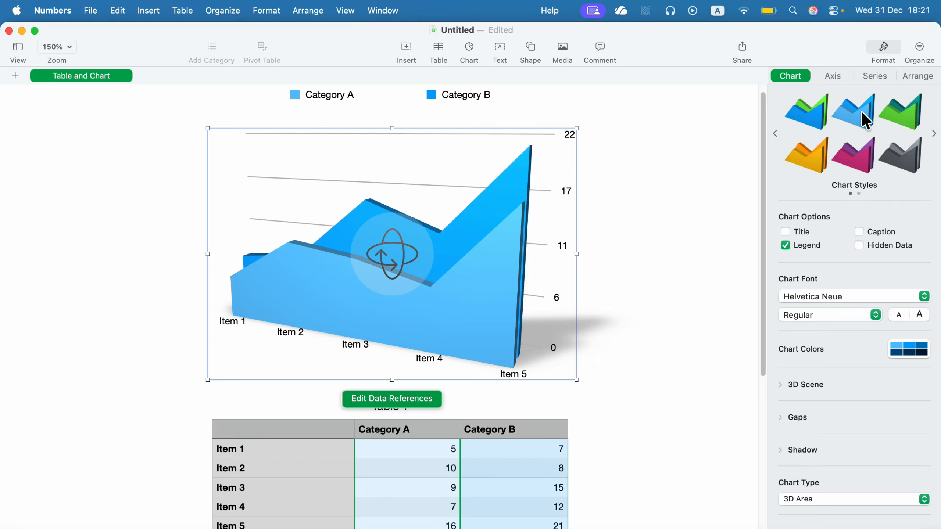
{"action": "left_click", "coordinate": [909, 355]}
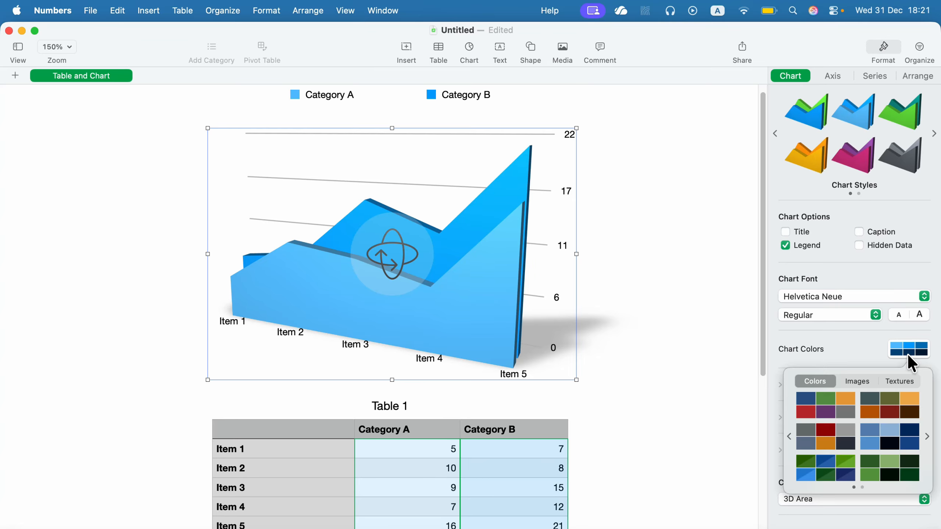
{"action": "left_click", "coordinate": [841, 400]}
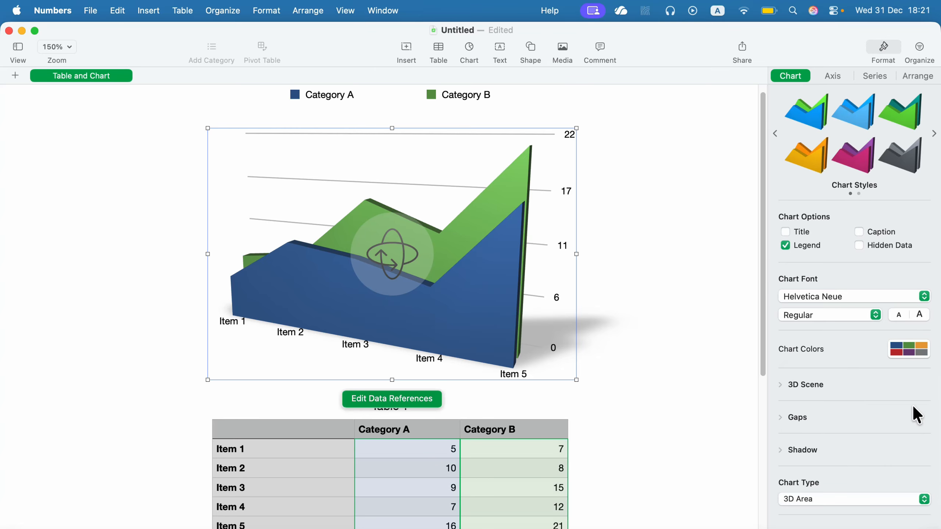
{"action": "left_click", "coordinate": [921, 343]}
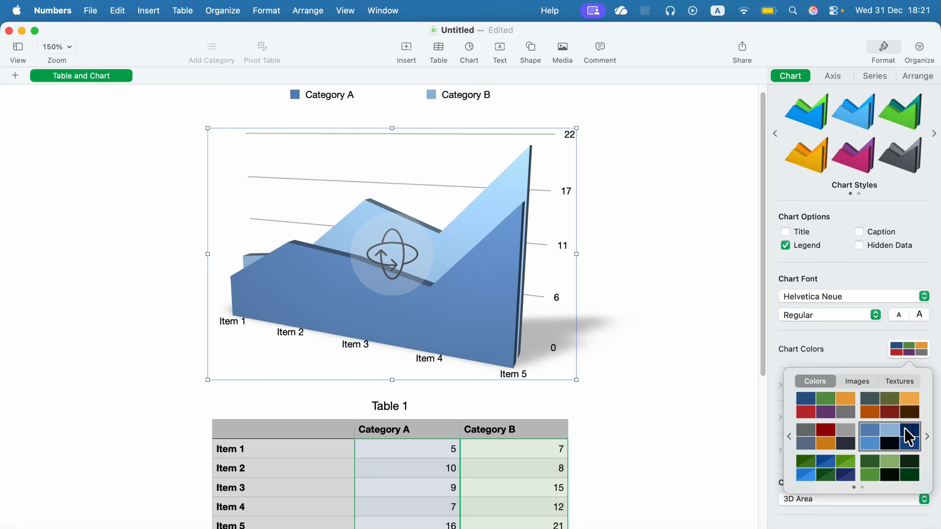
{"action": "left_click", "coordinate": [926, 437]}
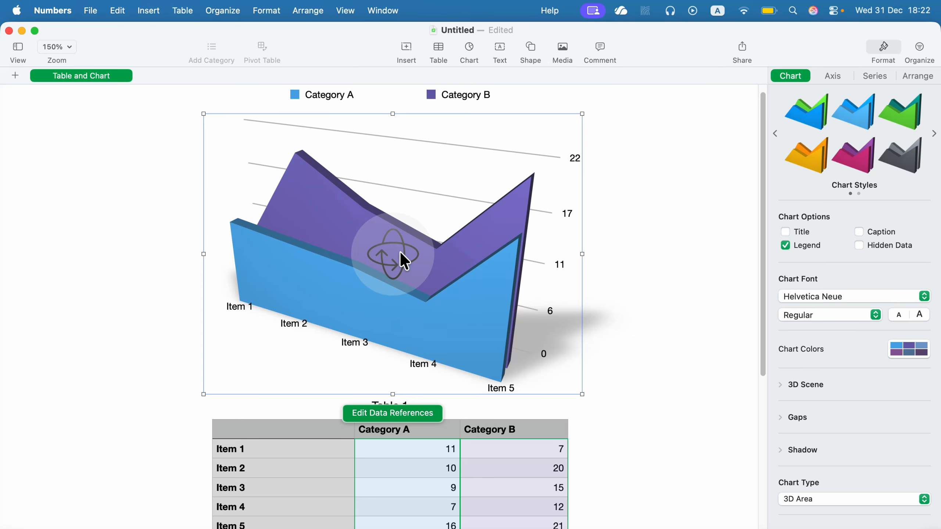
Step: Open the 3D area chart's data references, and increase the chart depth slightly in its 3D scene settings
{"action": "left_click", "coordinate": [408, 419]}
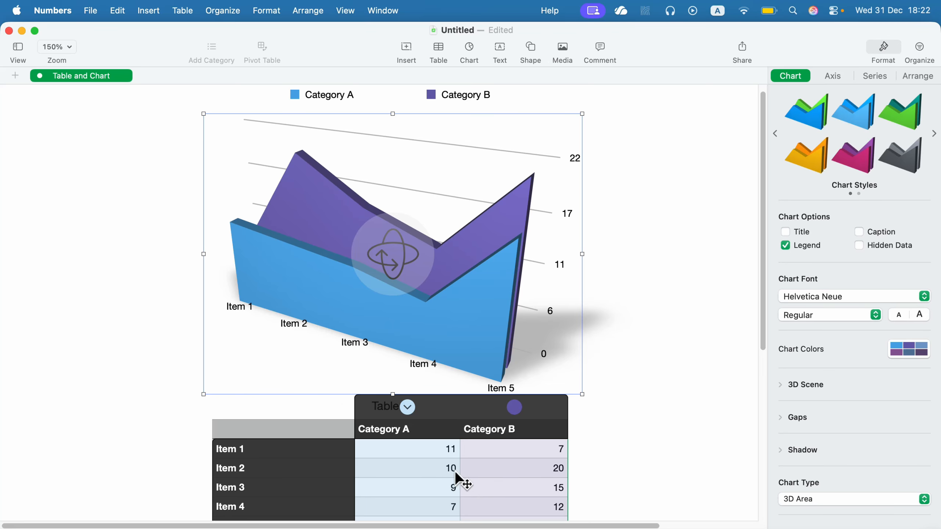
{"action": "left_click", "coordinate": [781, 385]}
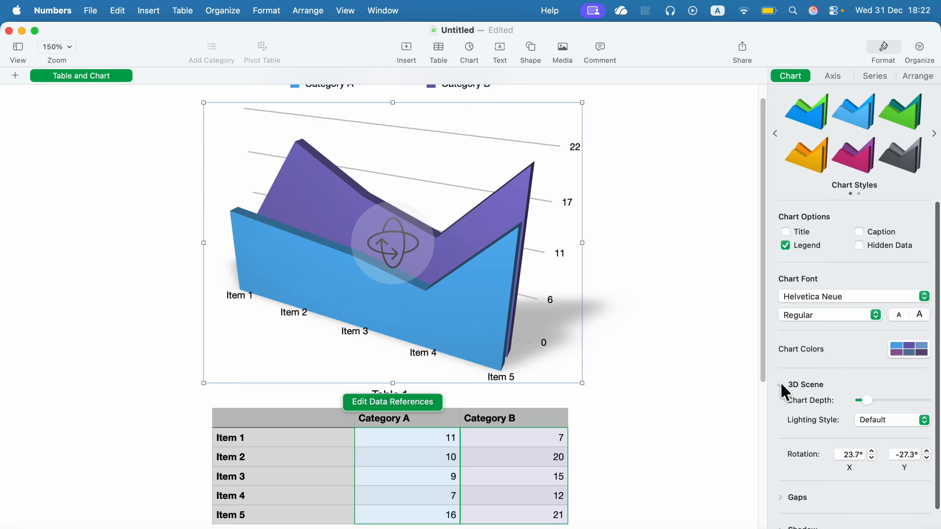
{"action": "left_click", "coordinate": [883, 43]}
{"action": "left_click", "coordinate": [885, 44]}
{"action": "left_click_drag", "start_coordinate": [866, 400], "coordinate": [881, 399]}
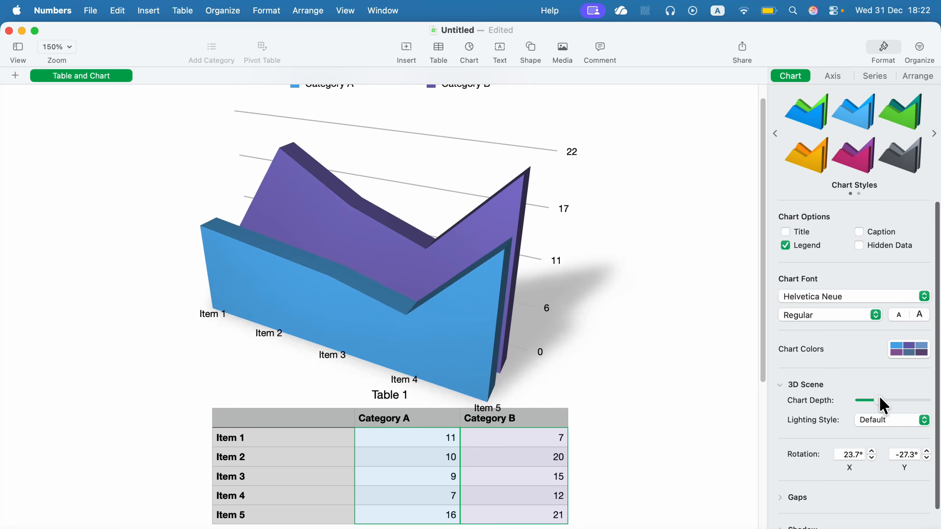
Step: Set the lighting style of the 3D area chart to Soft Fill
{"action": "left_click", "coordinate": [887, 421]}
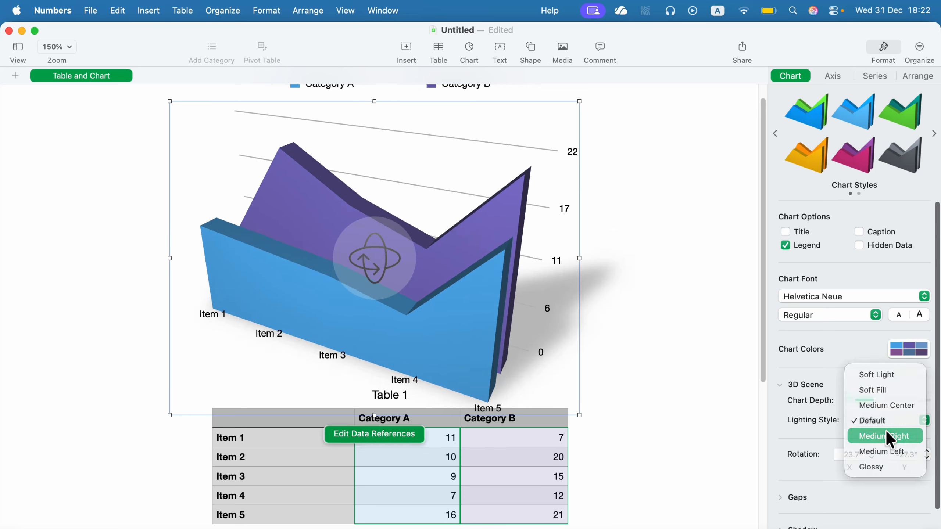
{"action": "left_click", "coordinate": [886, 433]}
{"action": "left_click", "coordinate": [891, 422]}
{"action": "left_click", "coordinate": [890, 374]}
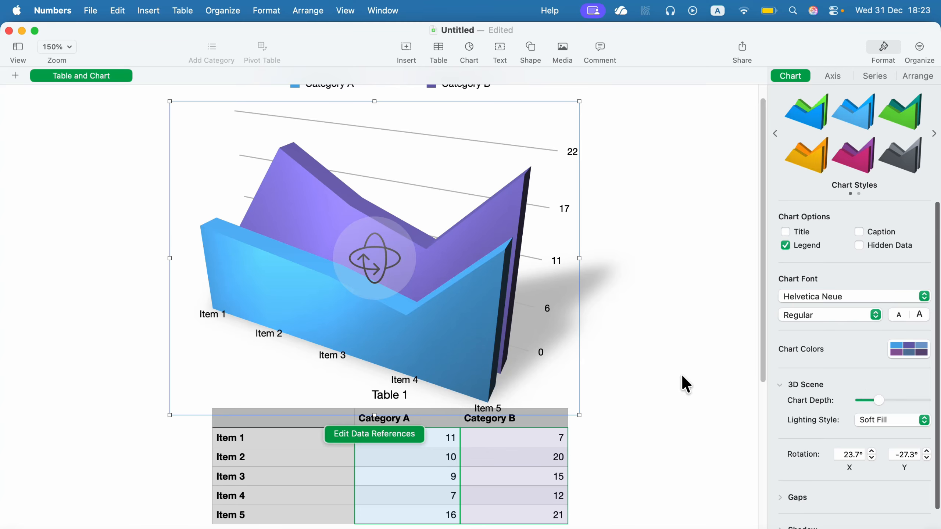
Step: Set the 3D area chart's rotation to 30° for X and -17.3° for Y
{"action": "scroll", "coordinate": [823, 456], "scroll_direction": "down", "scroll_amount": 1}
{"action": "left_click", "coordinate": [872, 445]}
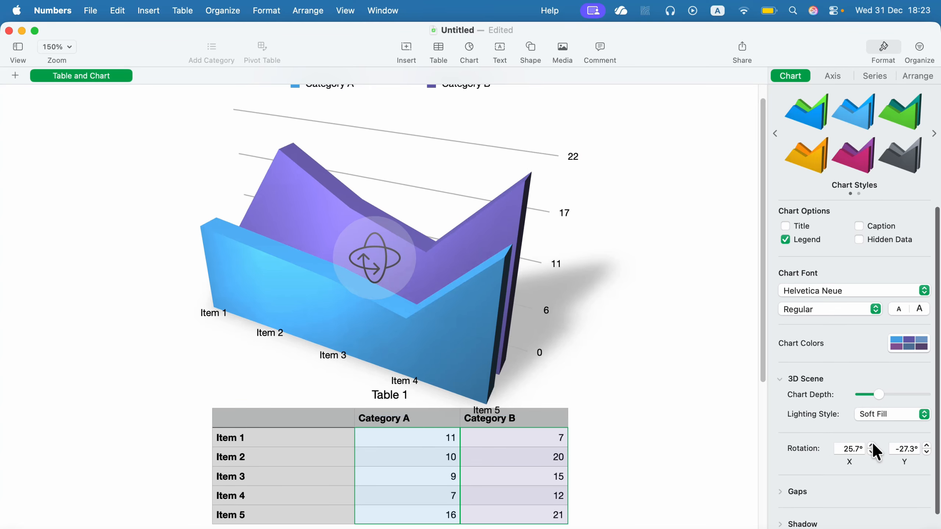
{"action": "left_click", "coordinate": [927, 446]}
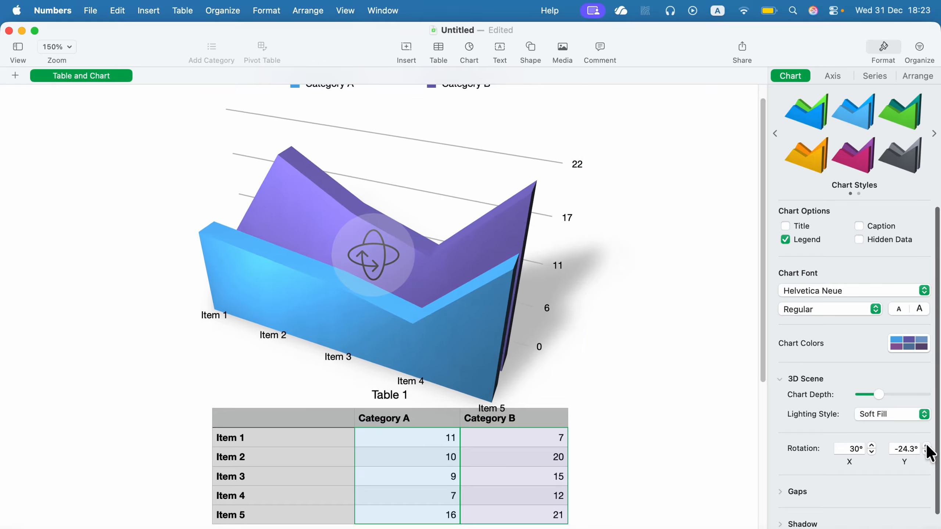
Step: Try a 200% gap between the 3D area chart's series, and set the gap back to 100%
{"action": "scroll", "coordinate": [841, 456], "scroll_direction": "down", "scroll_amount": 2}
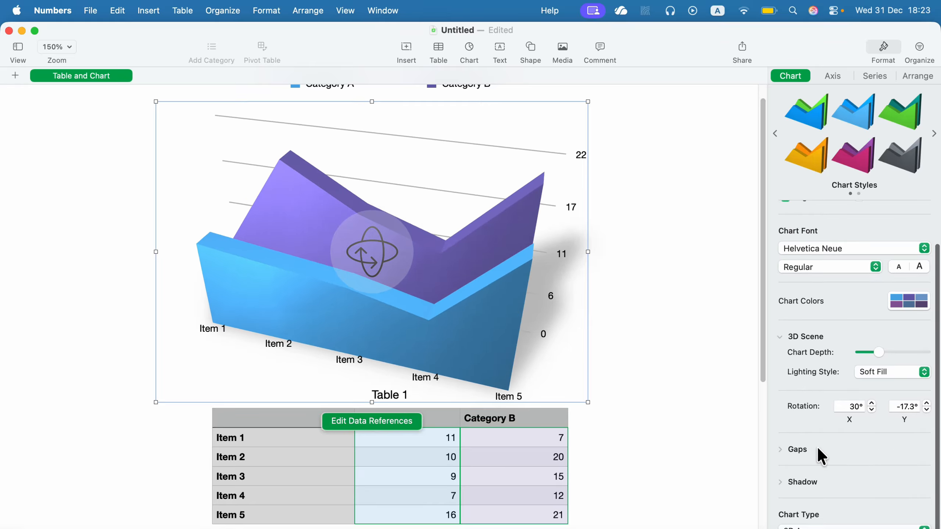
{"action": "left_click", "coordinate": [782, 449]}
{"action": "left_click", "coordinate": [928, 446]}
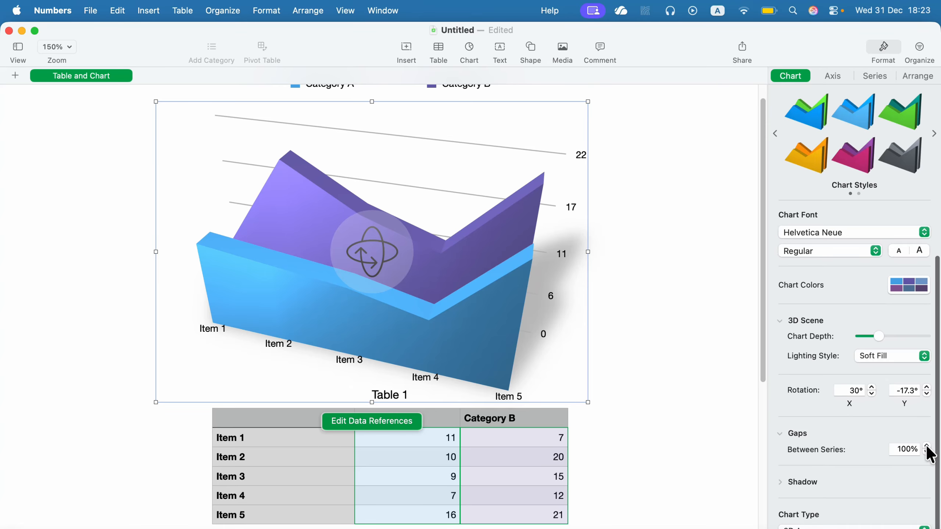
{"action": "left_click", "coordinate": [927, 446]}
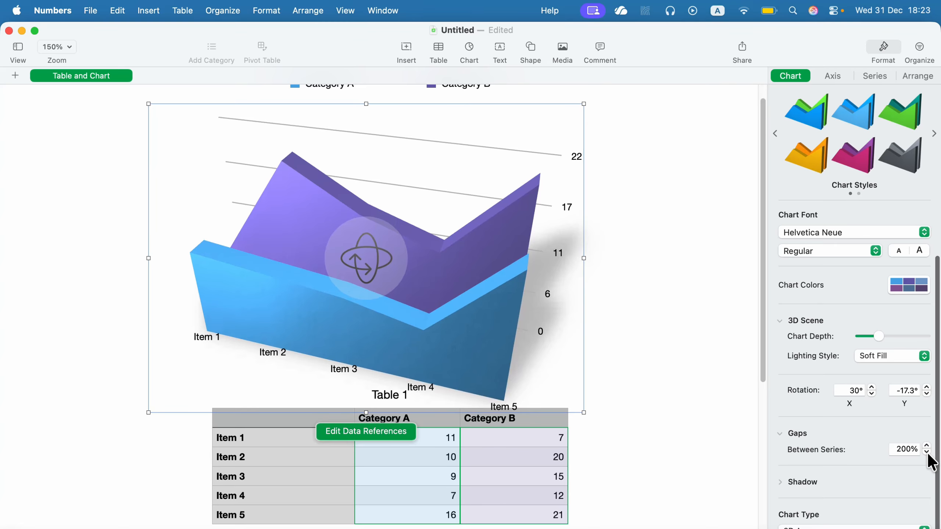
{"action": "left_click", "coordinate": [928, 453]}
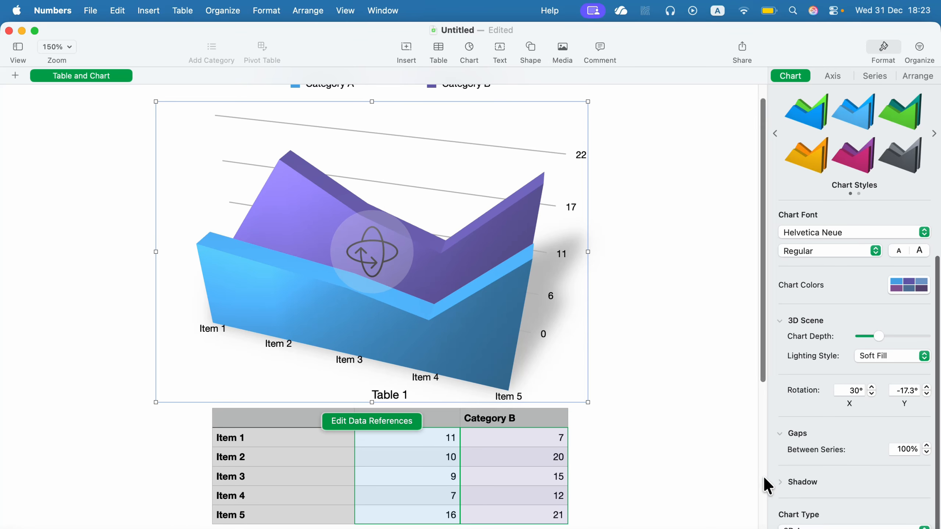
Step: Turn off the shadow of the 3D area chart
{"action": "left_click", "coordinate": [782, 479]}
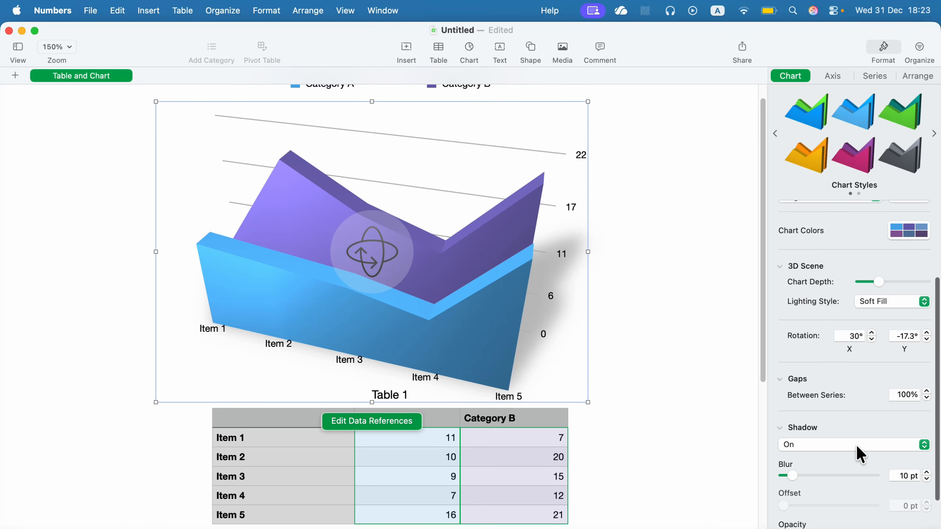
{"action": "left_click", "coordinate": [856, 445]}
{"action": "left_click", "coordinate": [850, 456]}
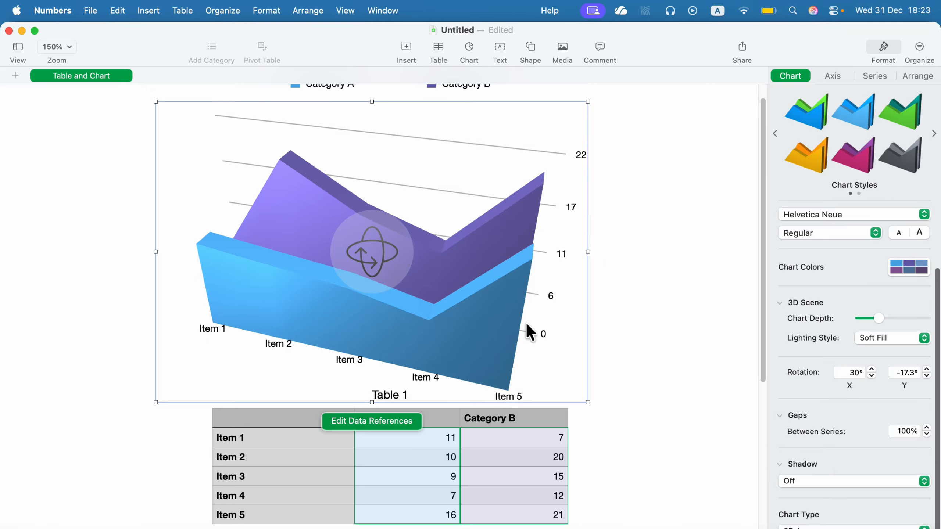
Step: Rotate the 3D area chart freely on the sheet using its rotation control
{"action": "scroll", "coordinate": [473, 306], "scroll_direction": "up", "scroll_amount": 2}
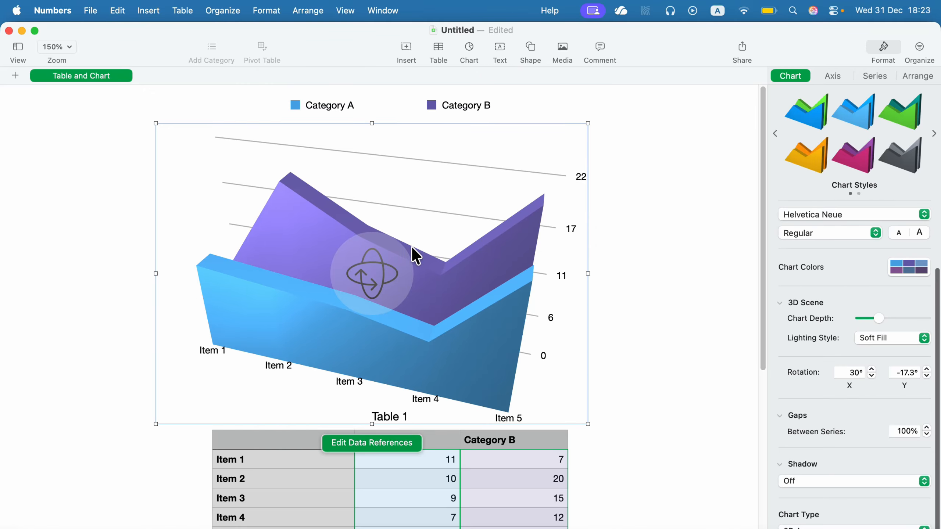
{"action": "left_click_drag", "start_coordinate": [367, 276], "coordinate": [504, 185]}
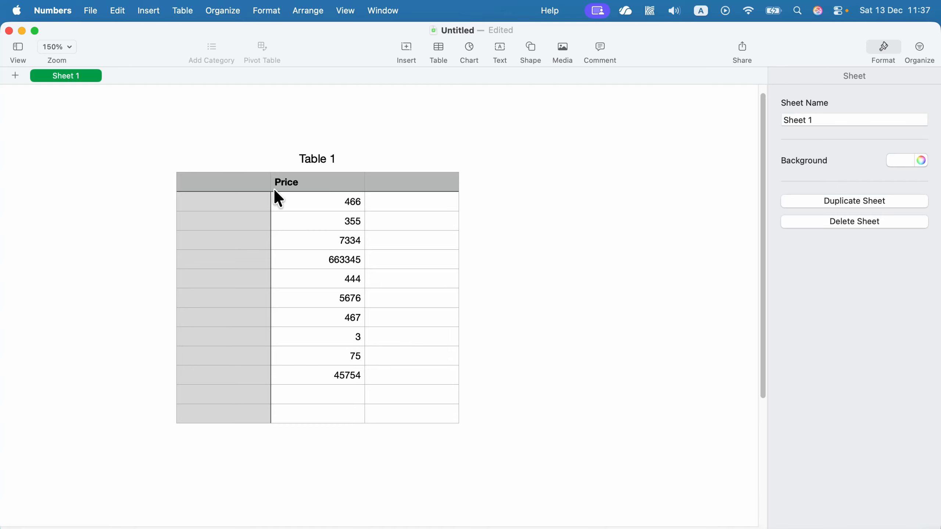
Step: Format the Price values in cells B2 to B11 with the Currency data format
{"action": "left_click", "coordinate": [332, 203]}
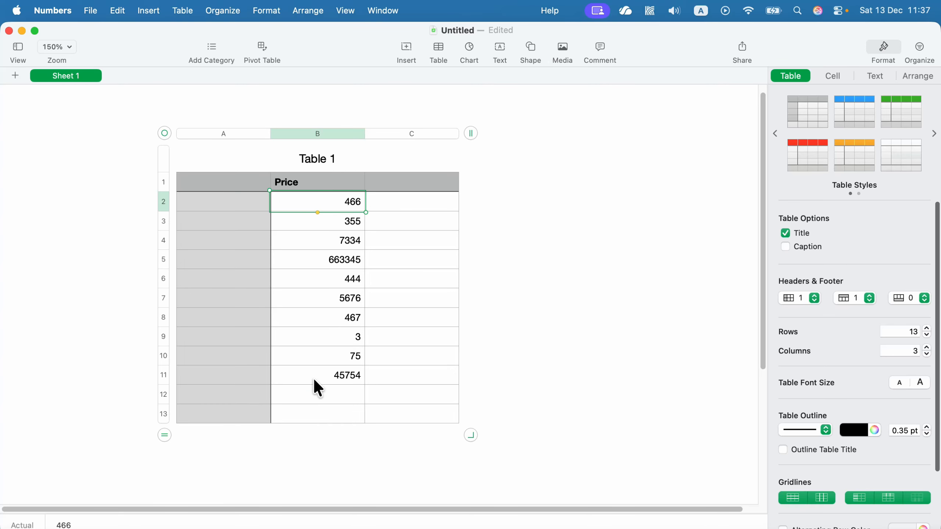
{"action": "left_click_drag", "start_coordinate": [315, 377], "coordinate": [315, 204]}
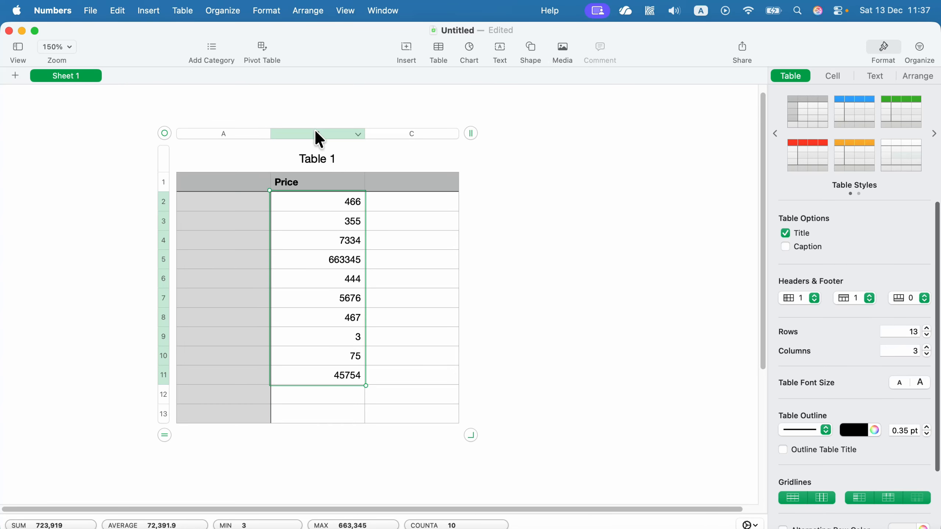
{"action": "left_click", "coordinate": [303, 132]}
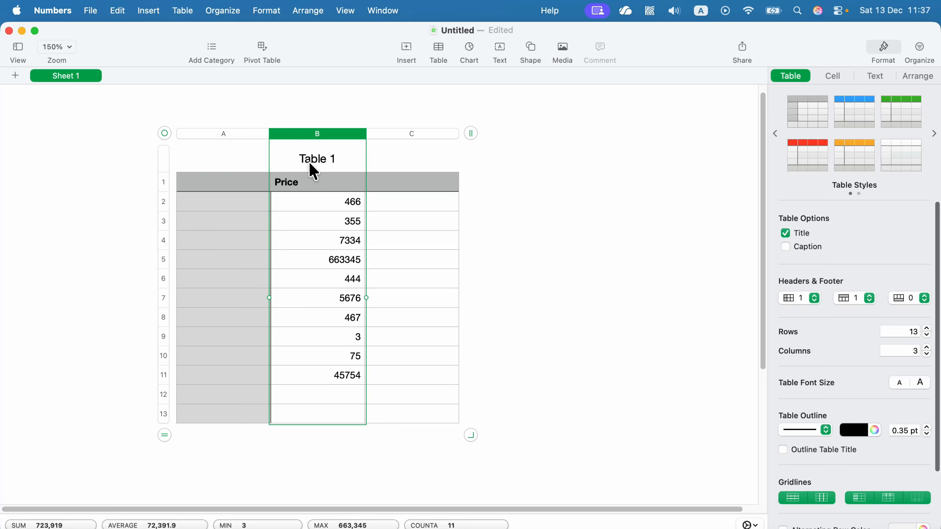
{"action": "left_click", "coordinate": [314, 259]}
{"action": "left_click_drag", "start_coordinate": [315, 376], "coordinate": [318, 205]}
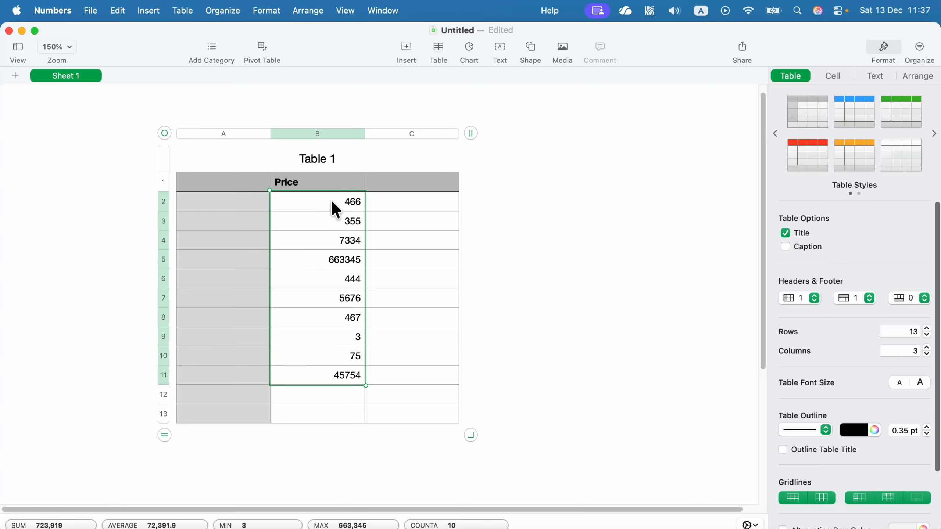
{"action": "left_click", "coordinate": [881, 41]}
{"action": "left_click", "coordinate": [883, 47]}
{"action": "left_click", "coordinate": [834, 76]}
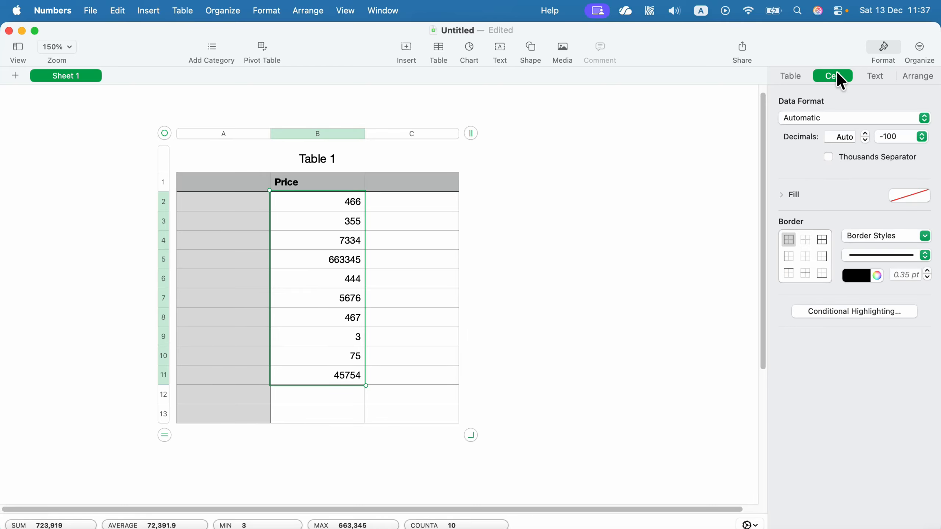
{"action": "left_click", "coordinate": [925, 118]}
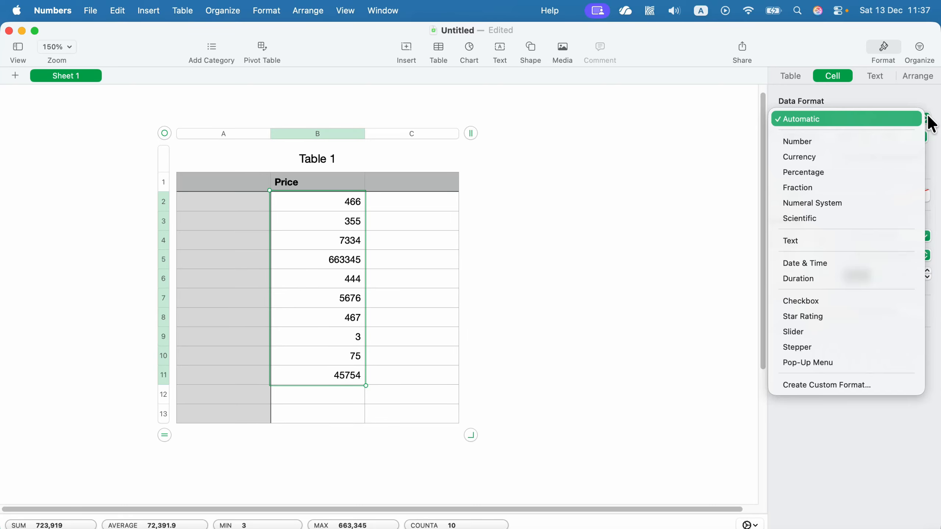
{"action": "left_click", "coordinate": [814, 157]}
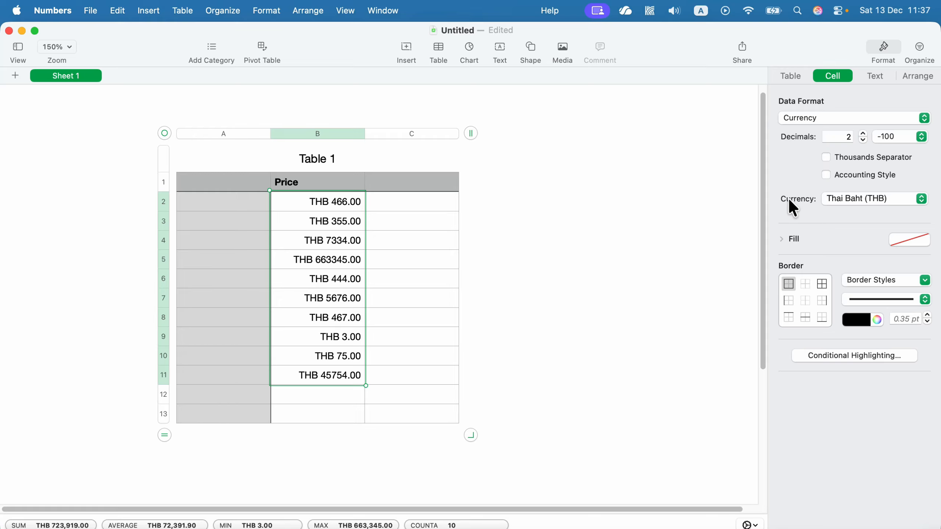
Step: Set the currency of the Price values to US Dollar (US$)
{"action": "left_click", "coordinate": [921, 198]}
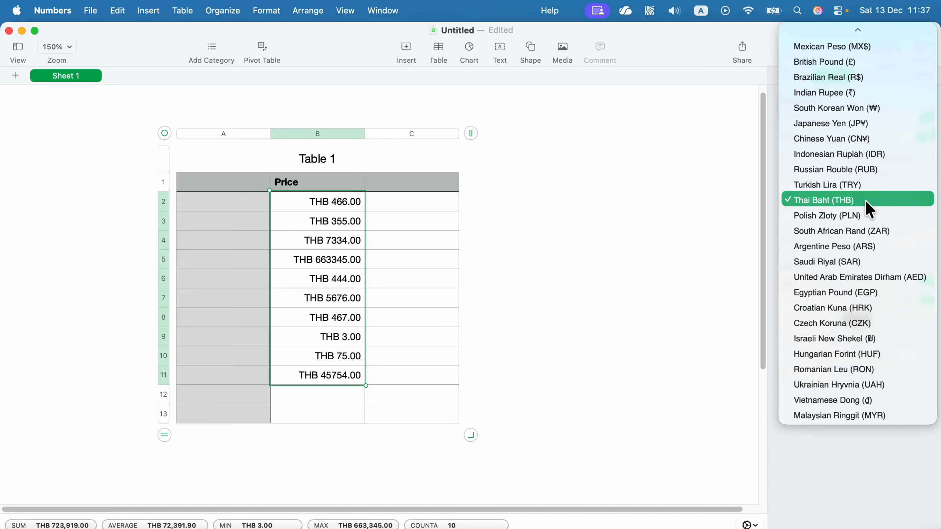
{"action": "scroll", "coordinate": [848, 227], "scroll_direction": "up", "scroll_amount": 5}
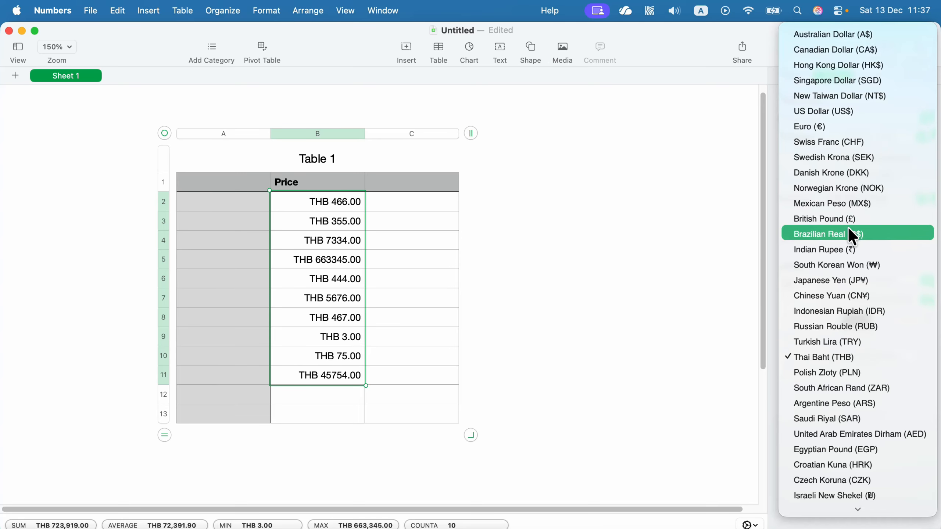
{"action": "left_click", "coordinate": [819, 115]}
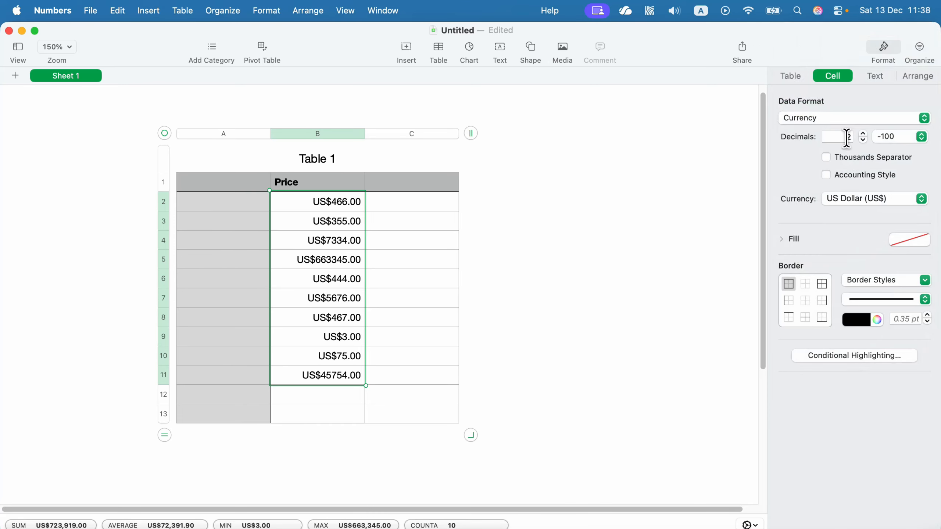
Step: Try fewer and more decimals for the Price values, including 1 and 3, and set the decimals back to 2
{"action": "left_click", "coordinate": [863, 141]}
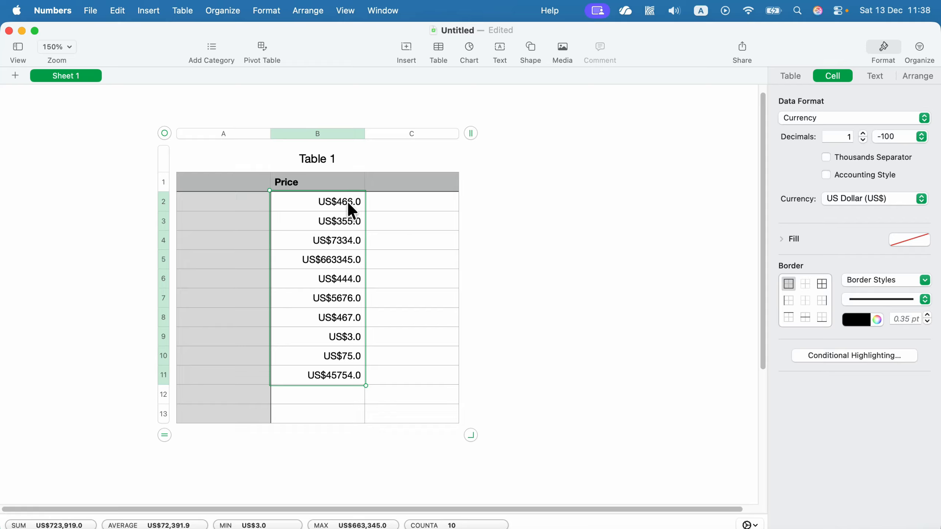
{"action": "left_click", "coordinate": [862, 140]}
{"action": "left_click", "coordinate": [863, 134]}
{"action": "left_click", "coordinate": [863, 133]}
{"action": "left_click", "coordinate": [863, 133]}
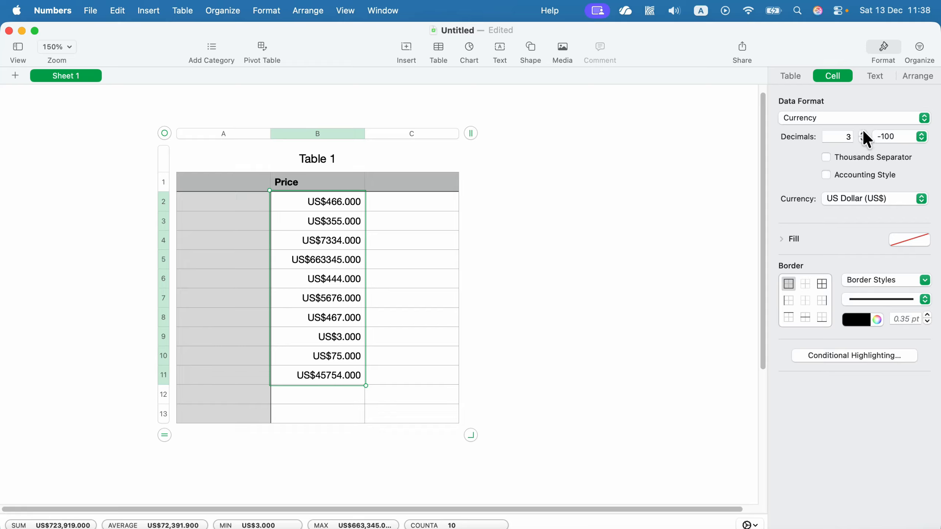
{"action": "left_click", "coordinate": [863, 133]}
{"action": "left_click", "coordinate": [863, 140]}
{"action": "left_click", "coordinate": [862, 140]}
{"action": "left_click", "coordinate": [862, 140]}
{"action": "left_click", "coordinate": [863, 133]}
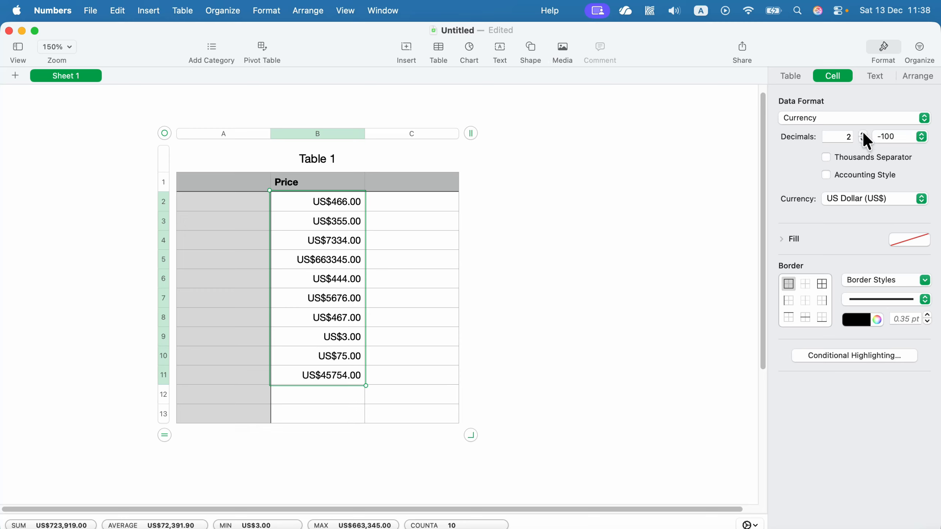
Step: Try the (100) negative number style on the Price values, and set it back to -100
{"action": "left_click", "coordinate": [925, 137]}
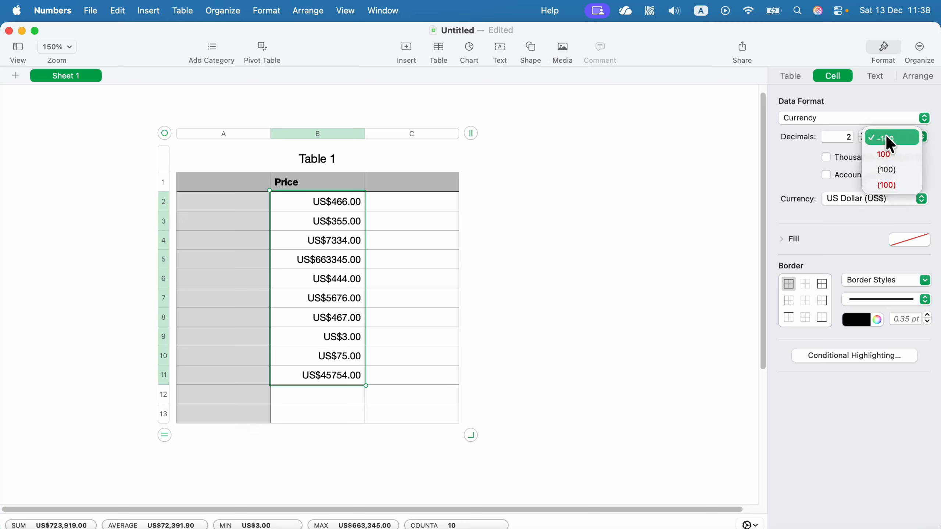
{"action": "left_click", "coordinate": [886, 170]}
{"action": "left_click", "coordinate": [922, 134]}
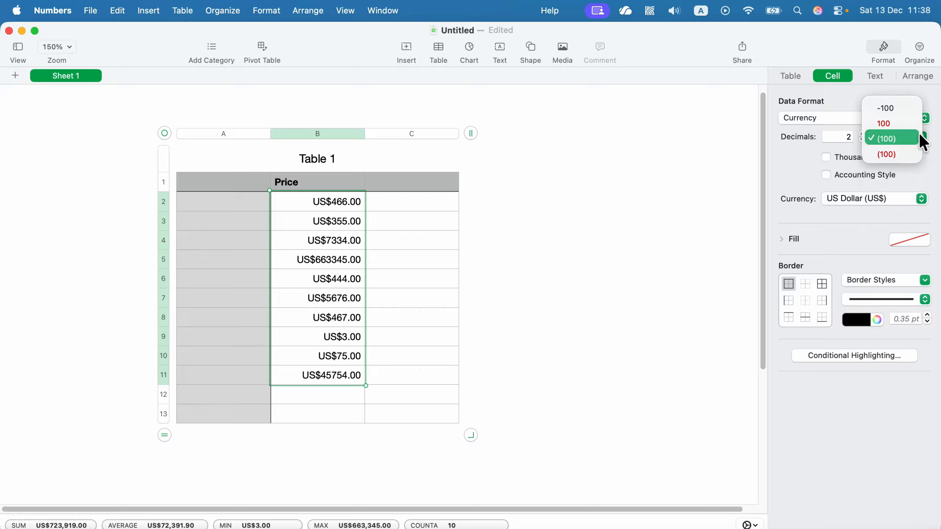
{"action": "left_click", "coordinate": [901, 118]}
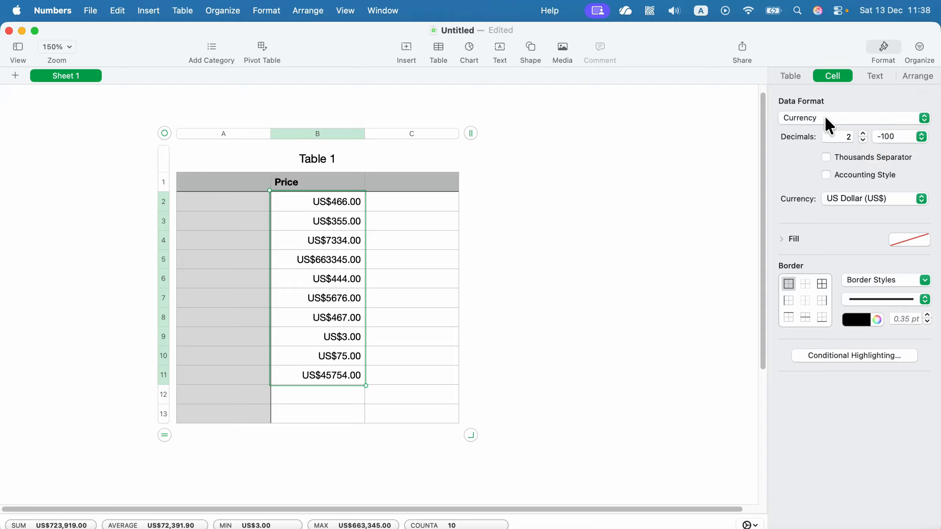
Step: Turn on Accounting Style for the Price values in B2 to B11
{"action": "left_click", "coordinate": [828, 174]}
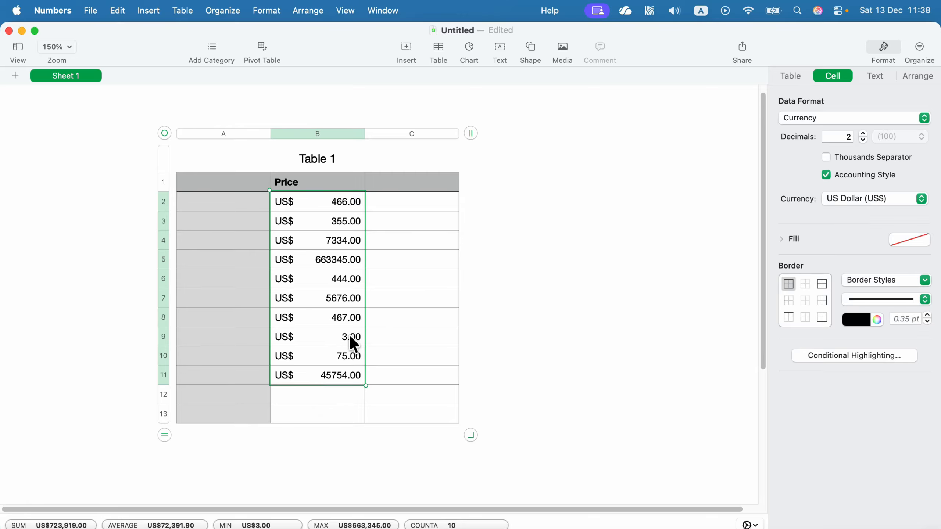
{"action": "left_click", "coordinate": [910, 204]}
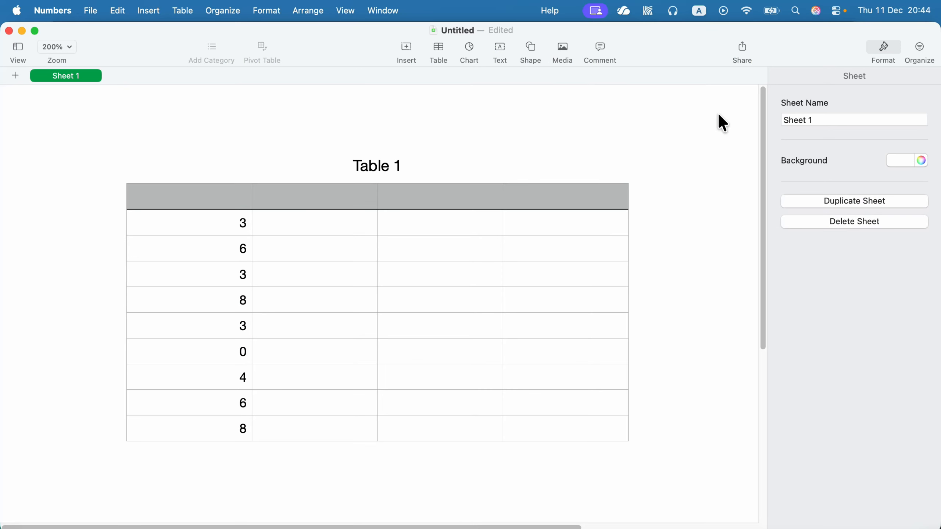
Step: Enter a formula in cell B2 that multiplies A2 by 3
{"action": "left_click", "coordinate": [227, 224]}
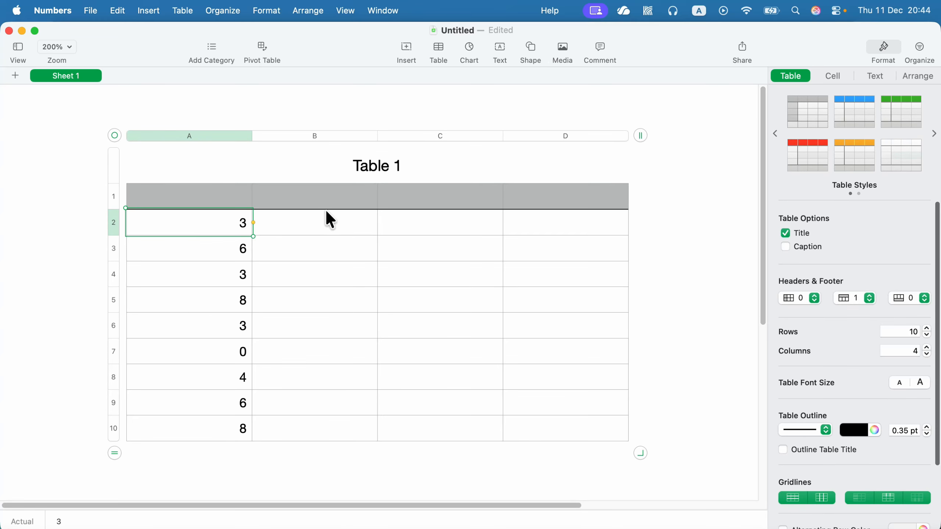
{"action": "left_click", "coordinate": [321, 223]}
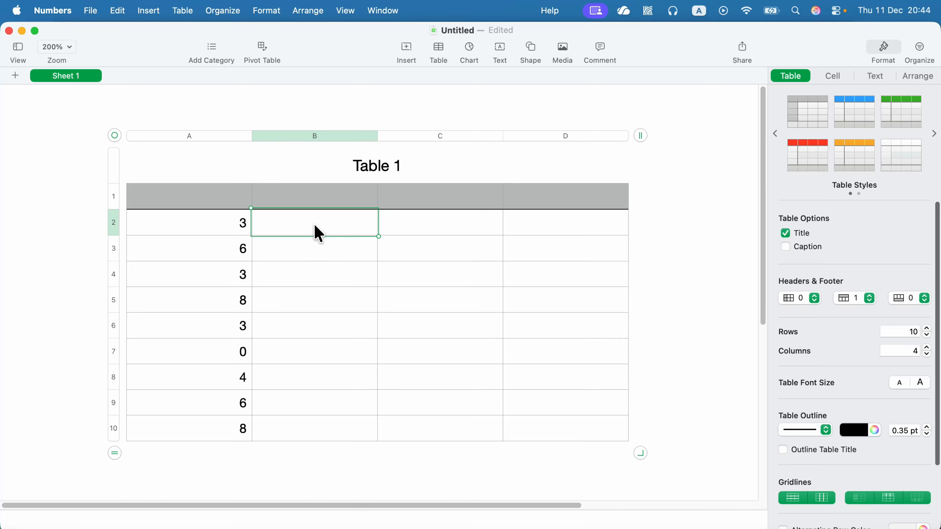
{"action": "type", "text": "="}
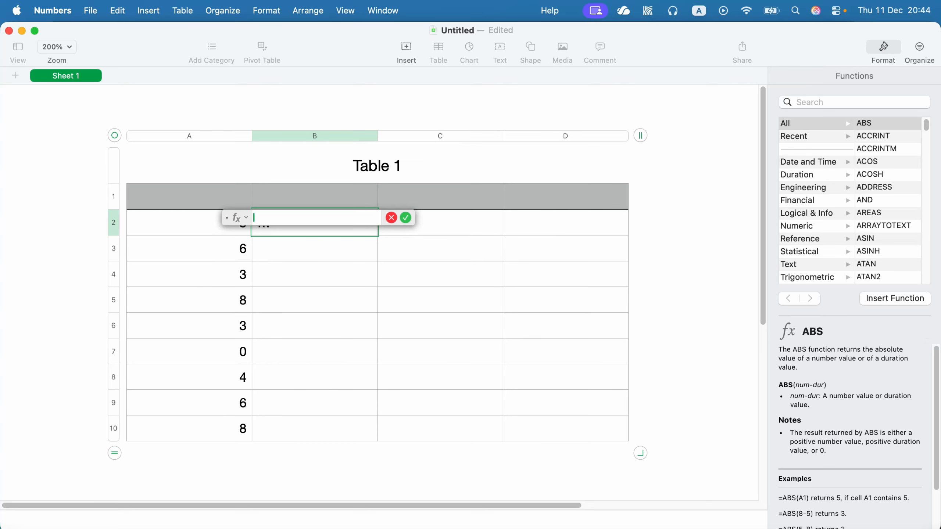
{"action": "left_click", "coordinate": [180, 234]}
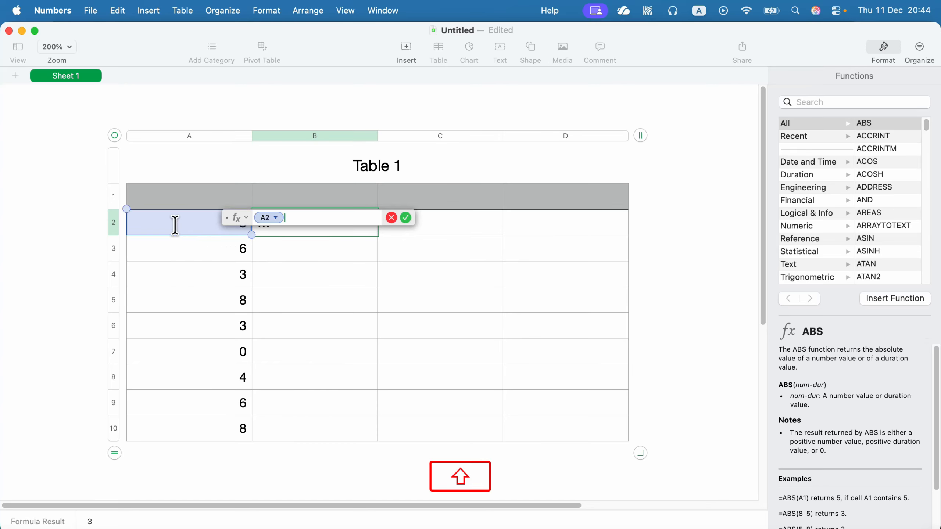
{"action": "type", "text": "*"}
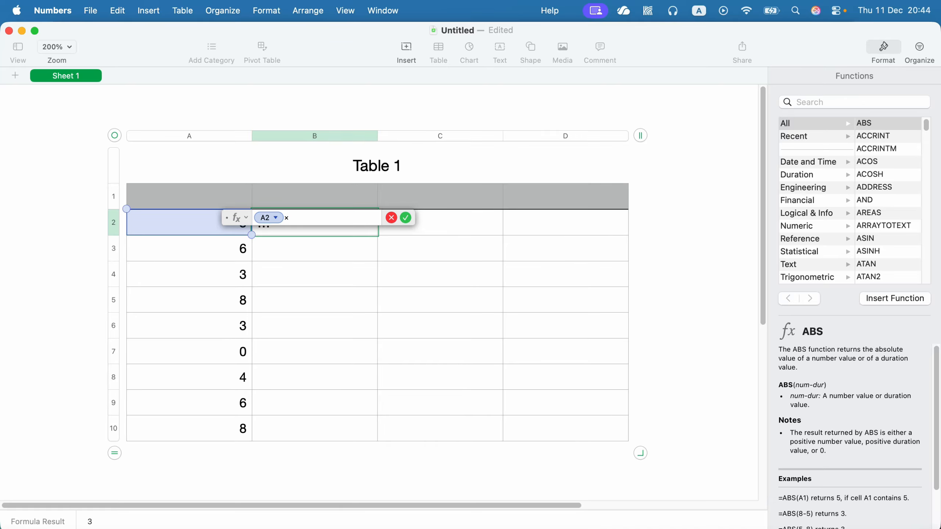
{"action": "type", "text": "3"}
{"action": "left_click", "coordinate": [404, 218]}
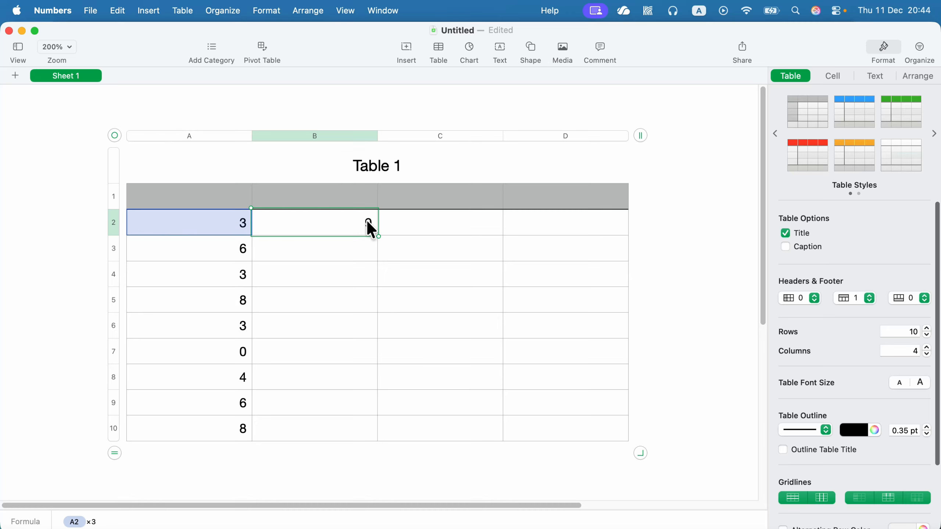
Step: Fill the multiplication formula from cell B2 down to B10
{"action": "mouse_move", "coordinate": [369, 221]}
{"action": "left_click_drag", "start_coordinate": [314, 234], "coordinate": [311, 434]}
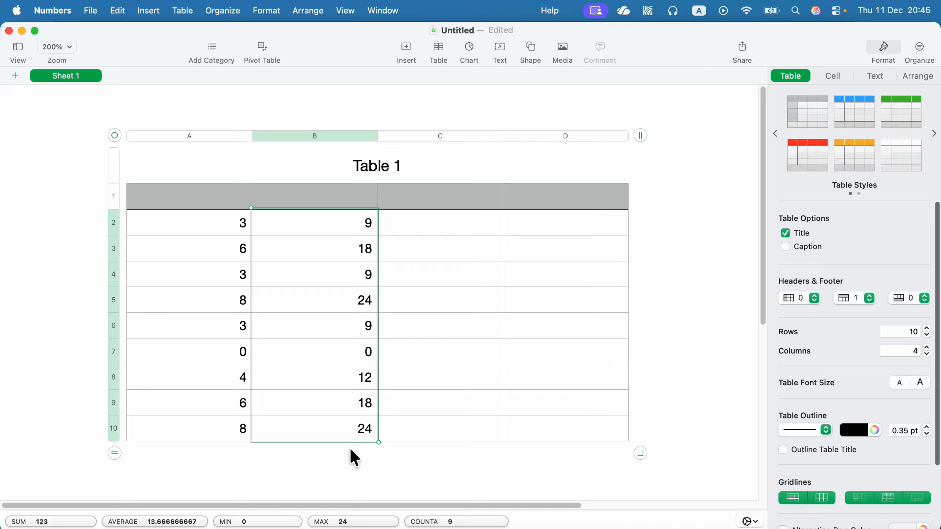
{"action": "left_click", "coordinate": [429, 355]}
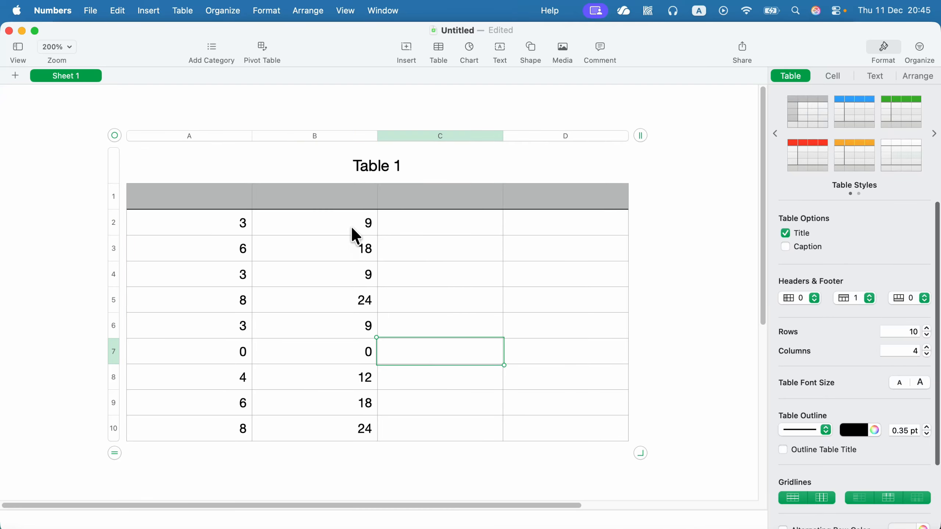
{"action": "left_click_drag", "start_coordinate": [350, 225], "coordinate": [332, 427]}
Step: Enter a formula in cell C2 that multiplies A2 by B2, and reopen it to review its references
{"action": "left_click", "coordinate": [447, 225]}
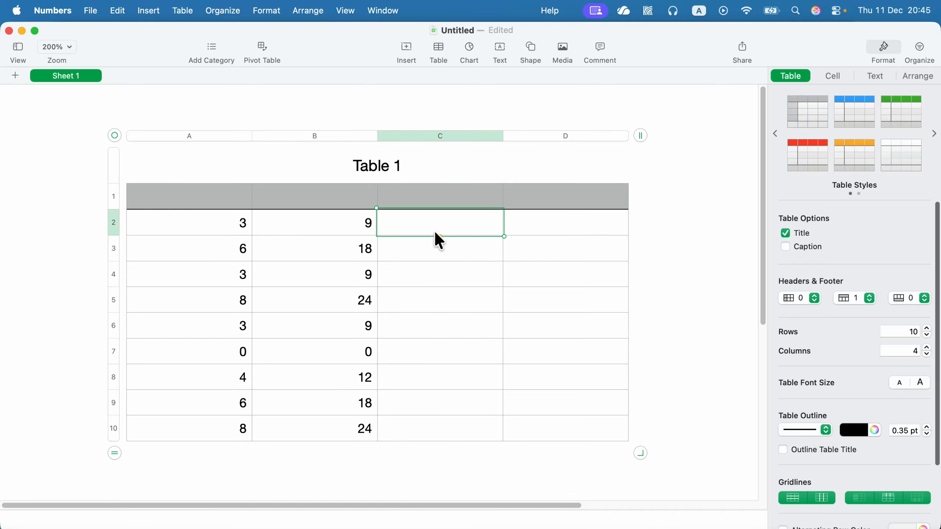
{"action": "type", "text": "="}
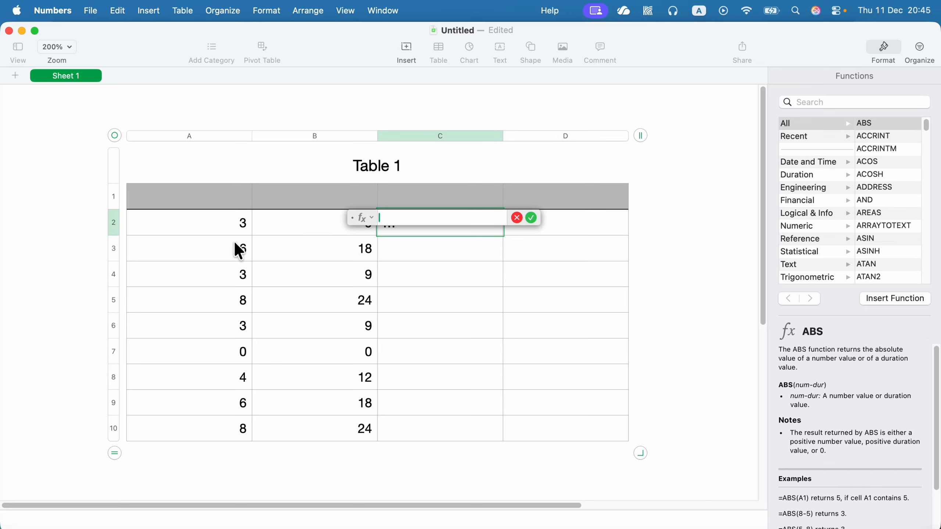
{"action": "left_click", "coordinate": [216, 226]}
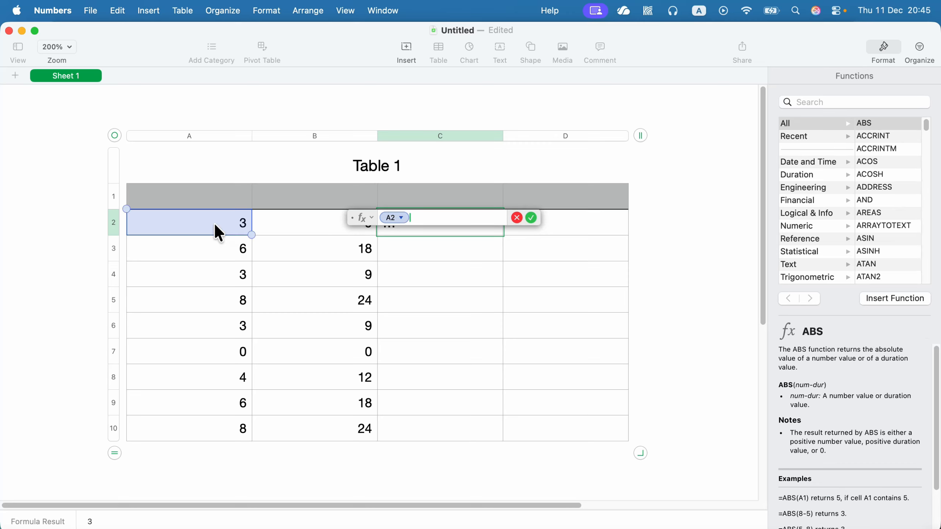
{"action": "type", "text": "*"}
{"action": "left_click", "coordinate": [279, 225]}
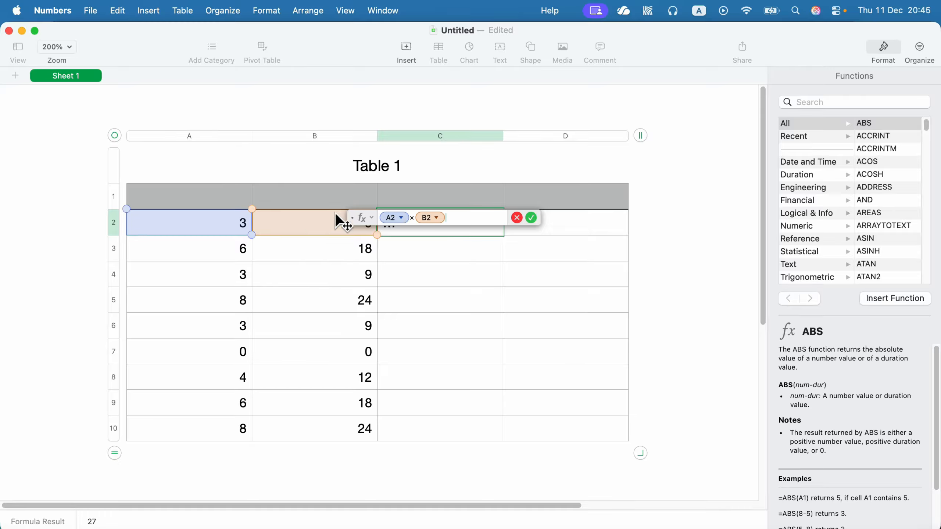
{"action": "left_click", "coordinate": [532, 218]}
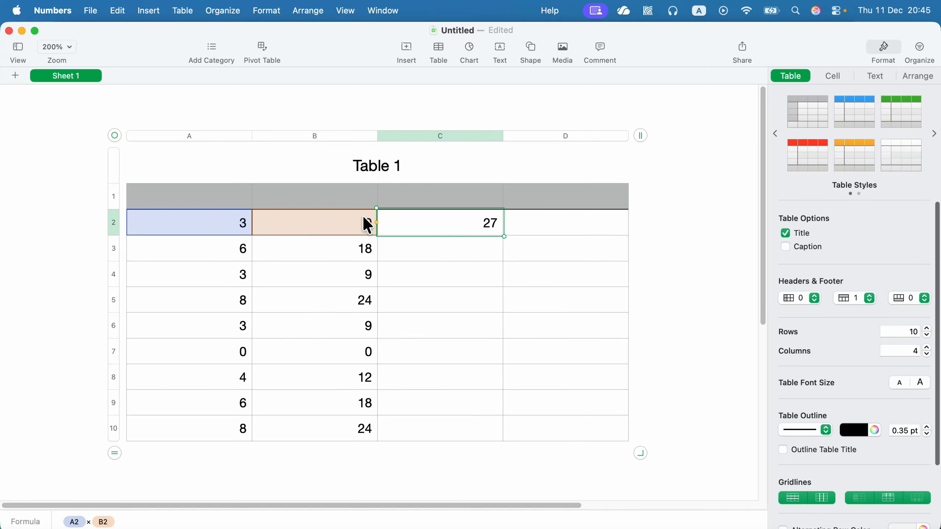
{"action": "double_click", "coordinate": [470, 222]}
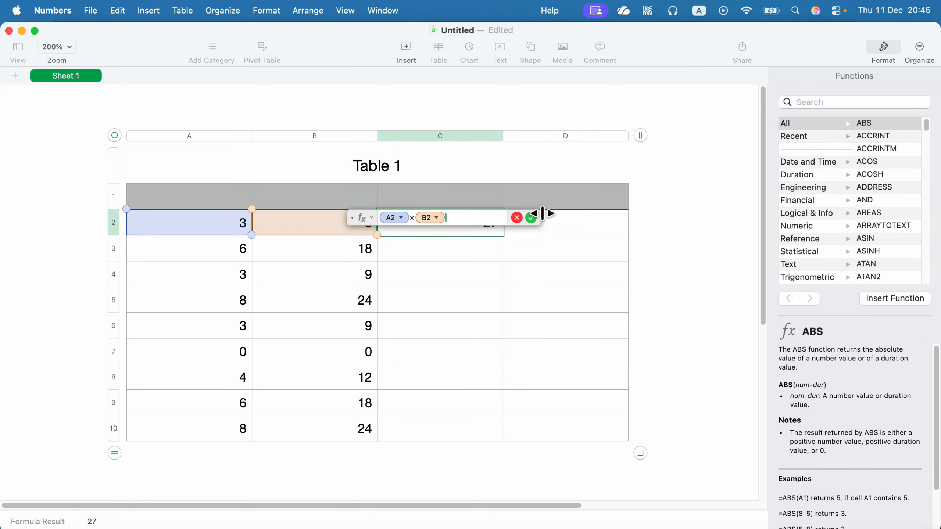
{"action": "left_click", "coordinate": [531, 218]}
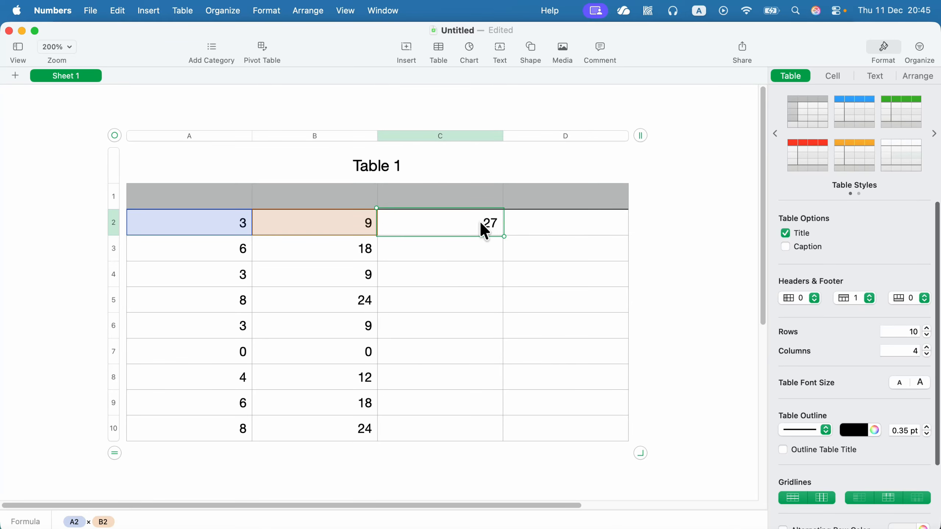
Step: Fill the formula multiplying A2 by B2 from cell C2 down to C10
{"action": "left_click_drag", "start_coordinate": [438, 235], "coordinate": [440, 430]}
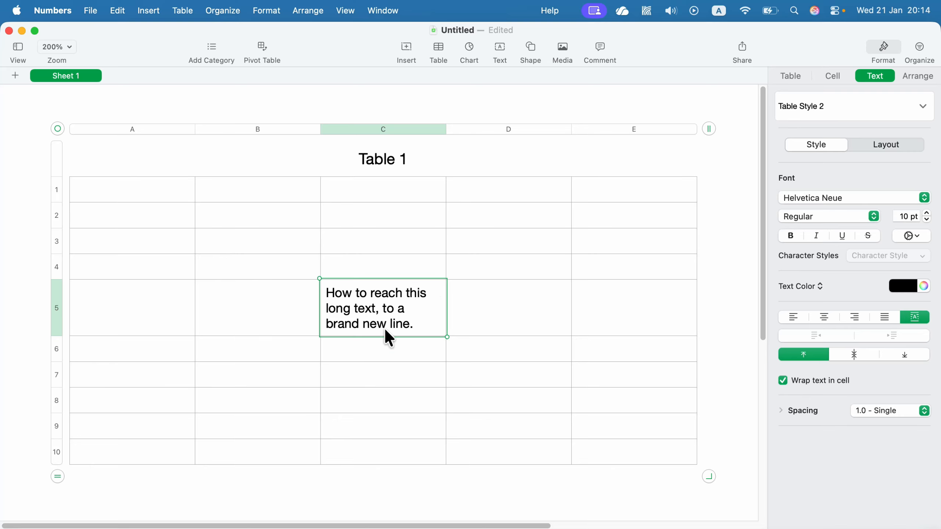
Step: Turn text wrapping off and back on for cell C5, and widen column C until the text fits on one line
{"action": "left_click", "coordinate": [783, 380]}
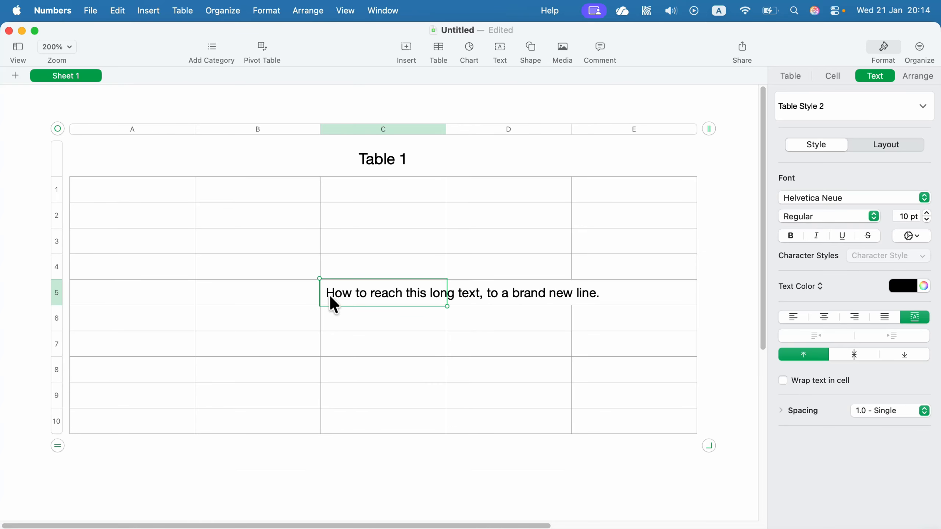
{"action": "left_click", "coordinate": [783, 380]}
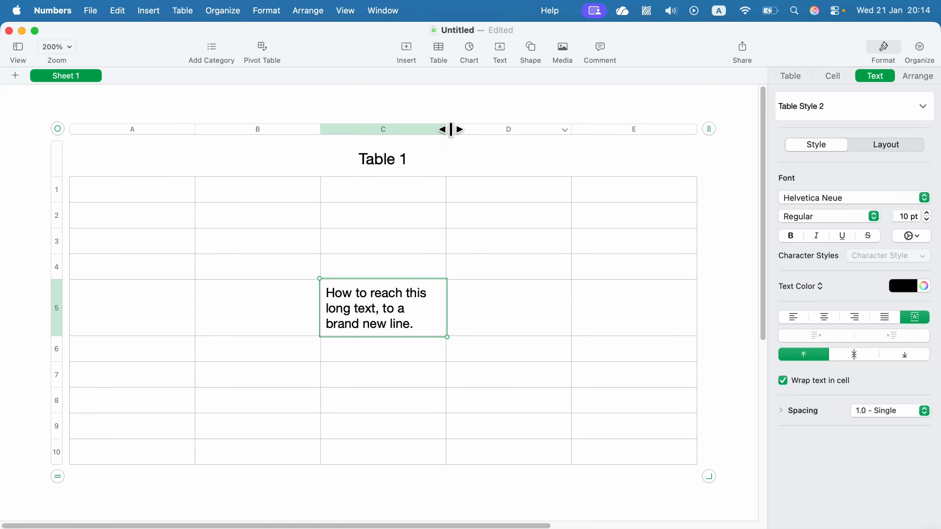
{"action": "left_click_drag", "start_coordinate": [447, 129], "coordinate": [634, 142]}
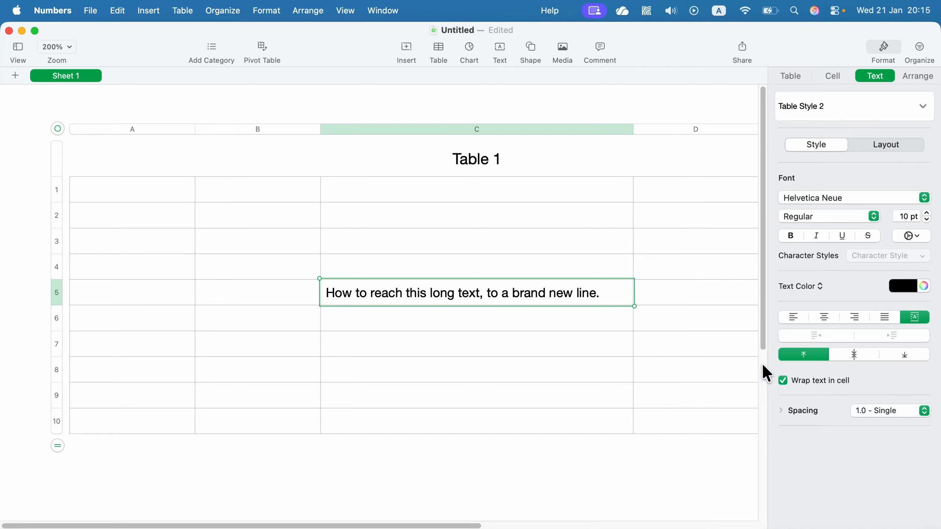
Step: Insert a line break in cell C5 so that "to a brand new line." starts on a second line
{"action": "left_click", "coordinate": [484, 299]}
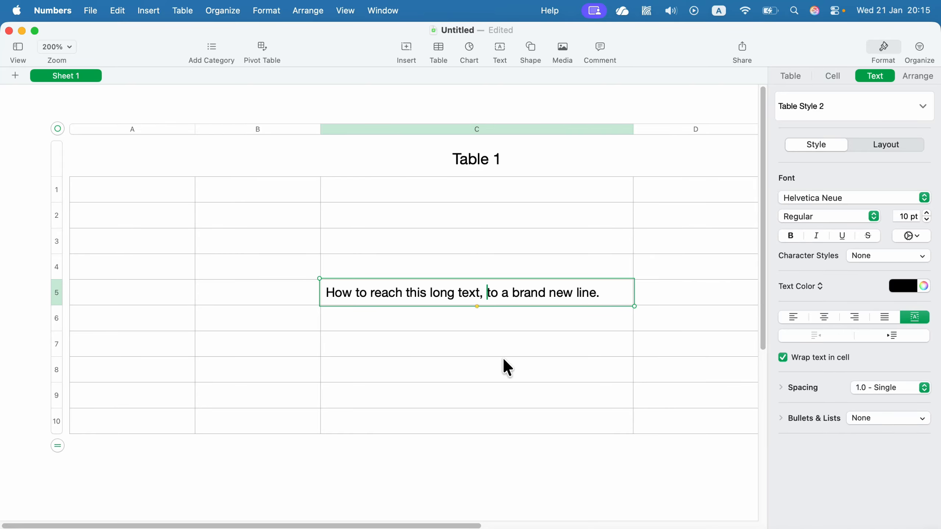
{"action": "key", "text": "Return"}
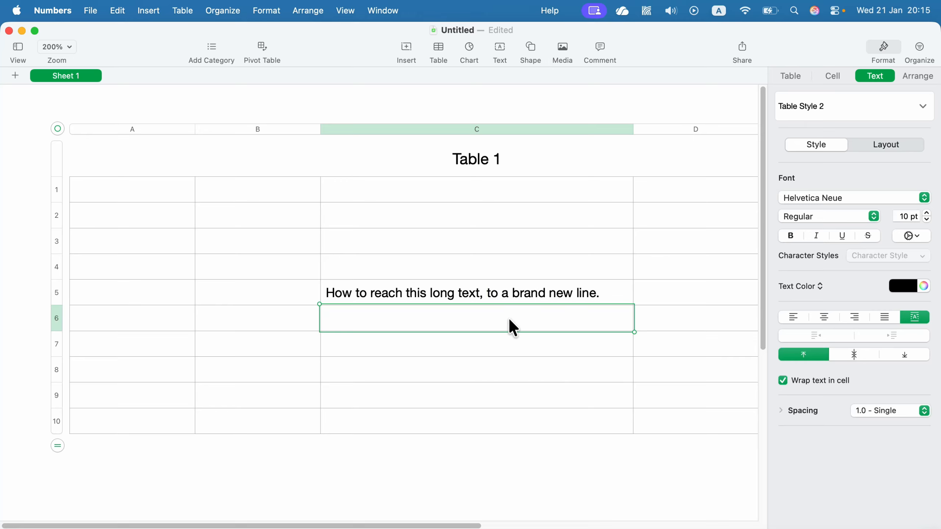
{"action": "left_click", "coordinate": [496, 293]}
{"action": "left_click", "coordinate": [486, 293]}
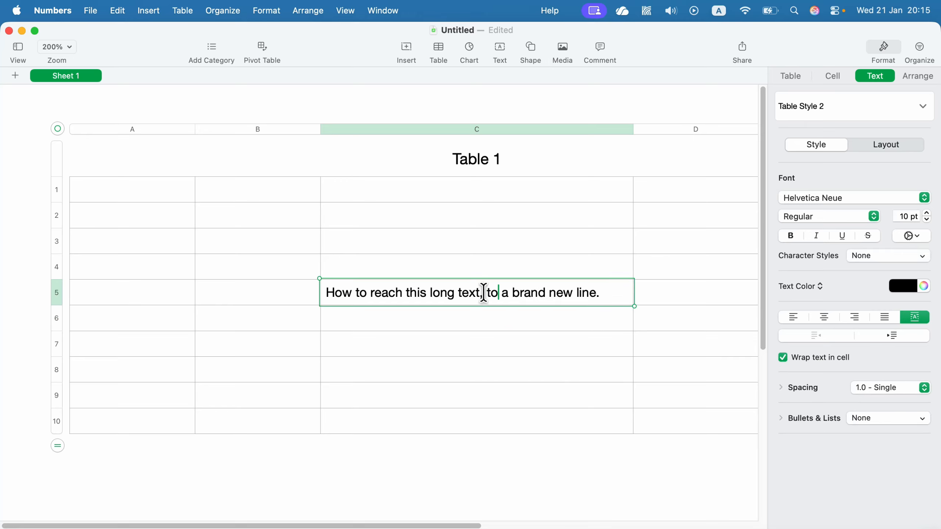
{"action": "key", "text": "alt"}
{"action": "key", "text": "alt+Return"}
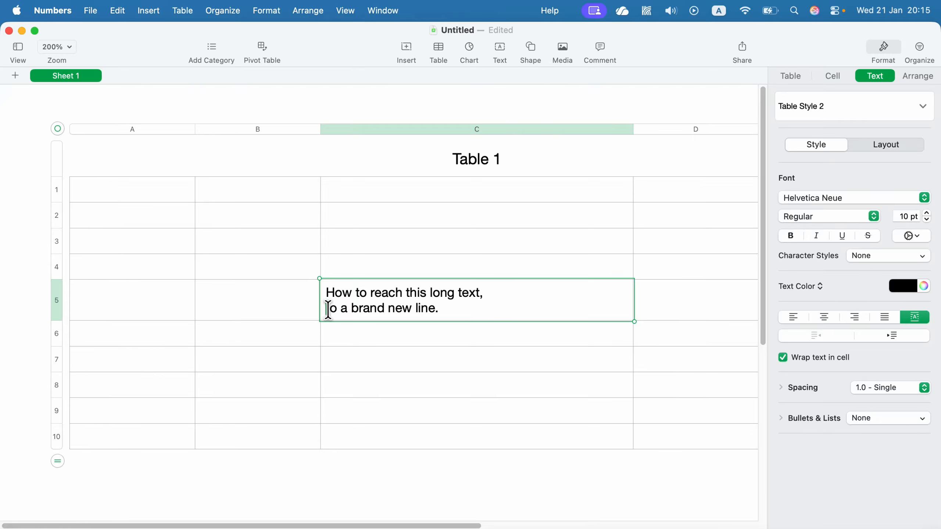
{"action": "left_click", "coordinate": [474, 357]}
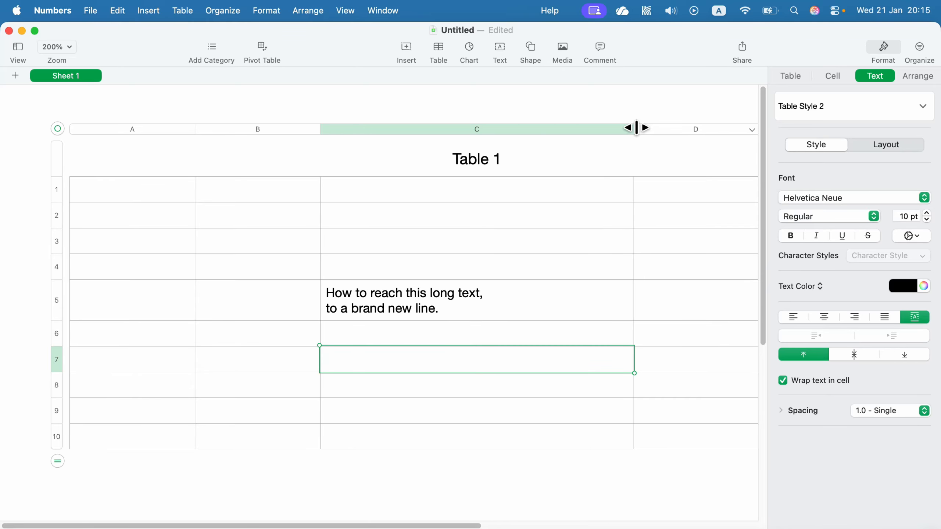
Step: Turn off text wrapping for cell C5 and resize column C around its two-line text
{"action": "left_click_drag", "start_coordinate": [636, 127], "coordinate": [463, 139]}
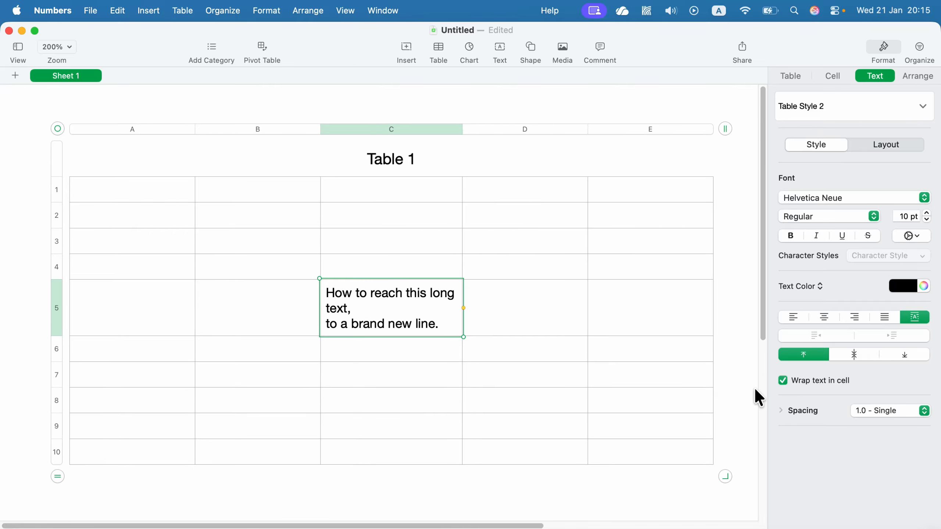
{"action": "left_click", "coordinate": [783, 379]}
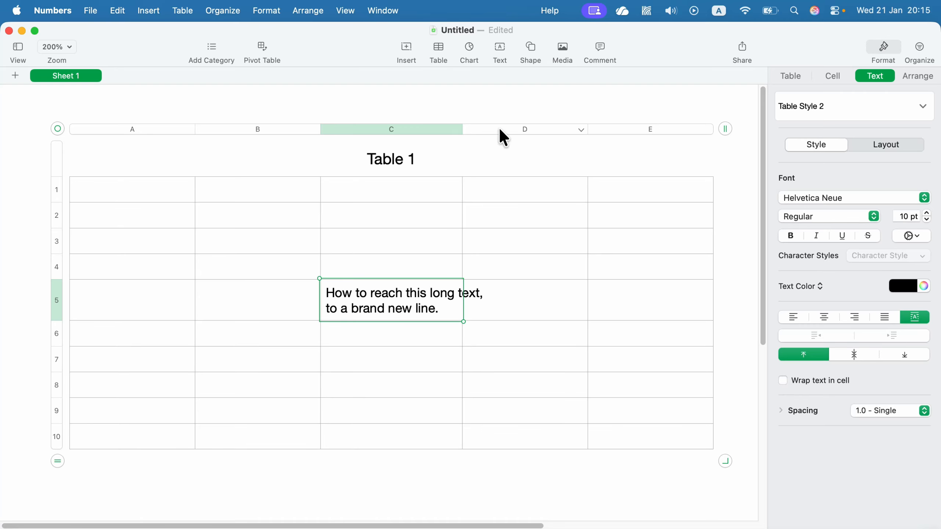
{"action": "left_click_drag", "start_coordinate": [465, 129], "coordinate": [513, 134]}
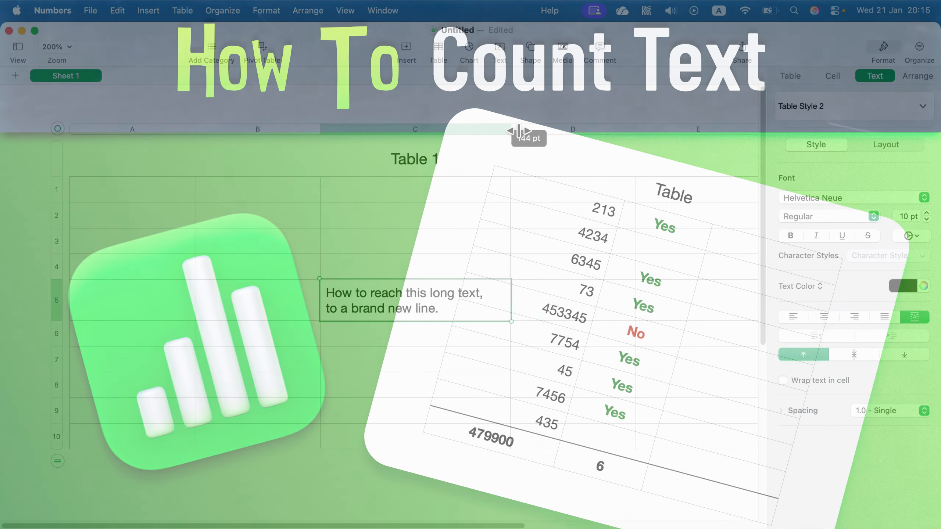
{"action": "left_click_drag", "start_coordinate": [512, 134], "coordinate": [466, 139]}
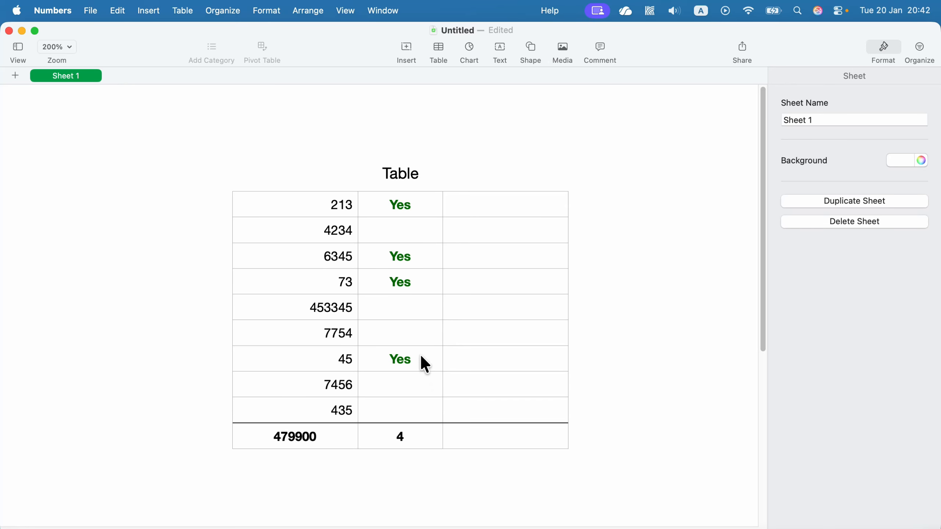
Step: Clear the count in cell B10 and start a new formula there with the COUNTIF function
{"action": "left_click", "coordinate": [426, 440]}
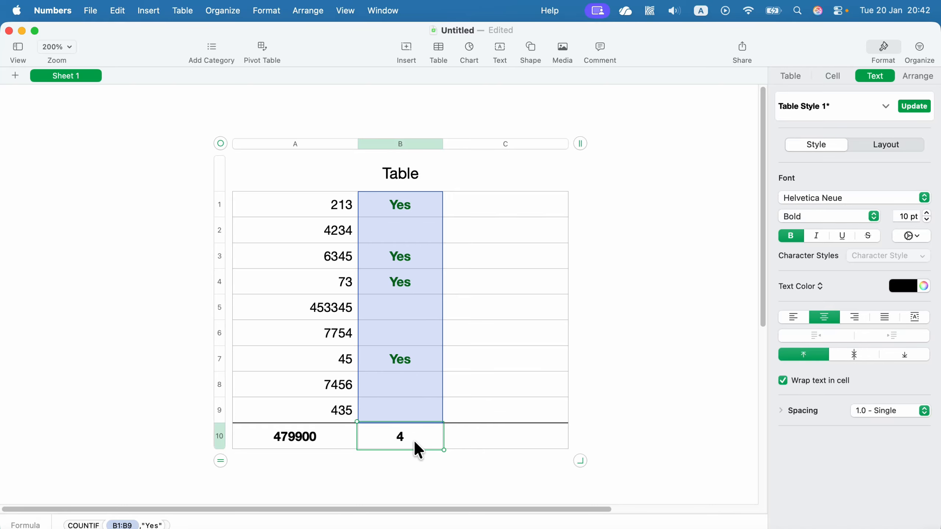
{"action": "key", "text": "BackSpace"}
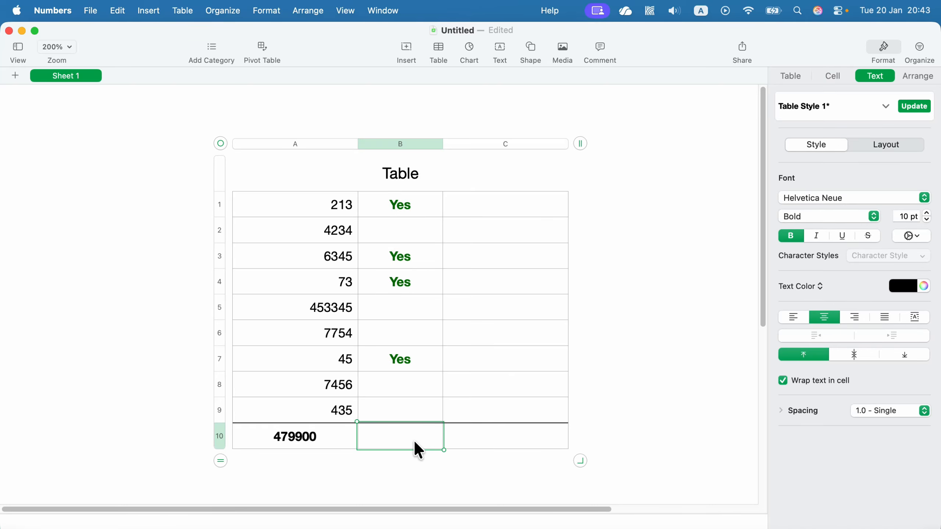
{"action": "key", "text": "equal"}
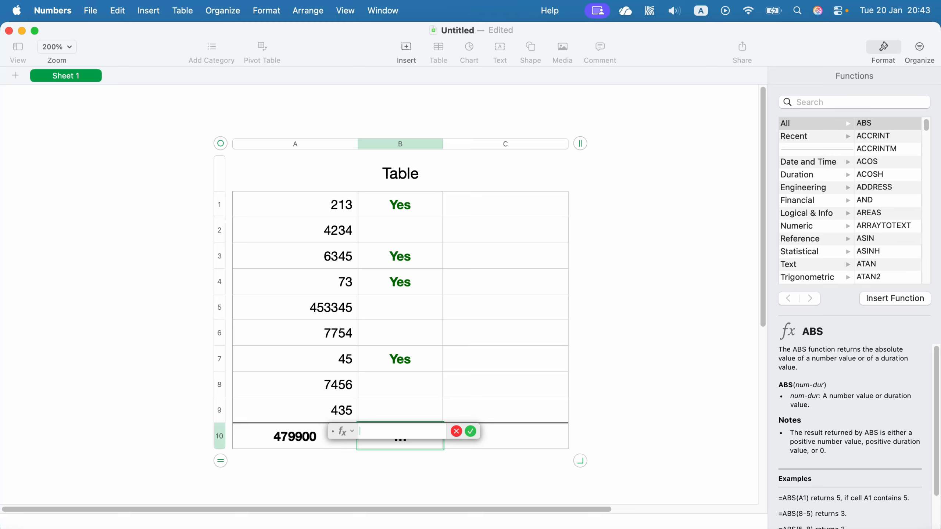
{"action": "type", "text": "count"}
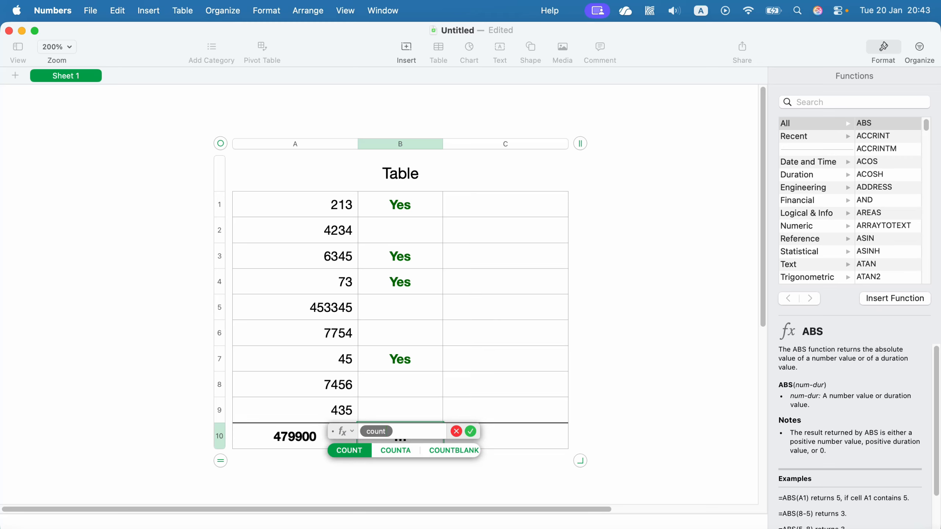
{"action": "type", "text": "if"}
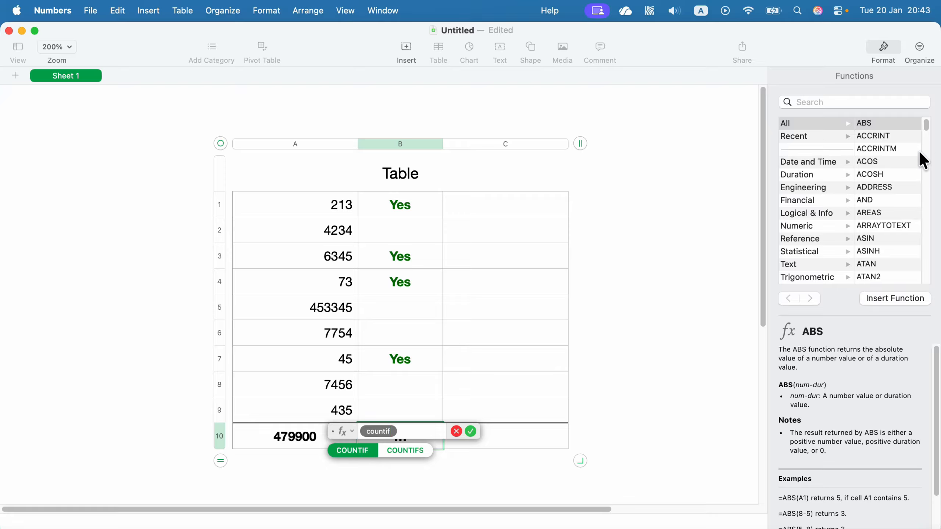
{"action": "scroll", "coordinate": [853, 217], "scroll_direction": "down", "scroll_amount": 5}
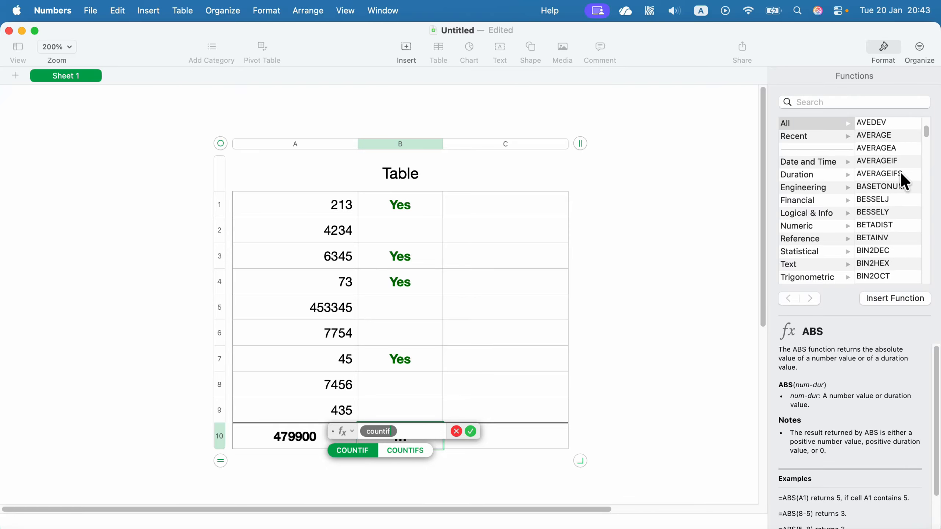
{"action": "left_click", "coordinate": [352, 450]}
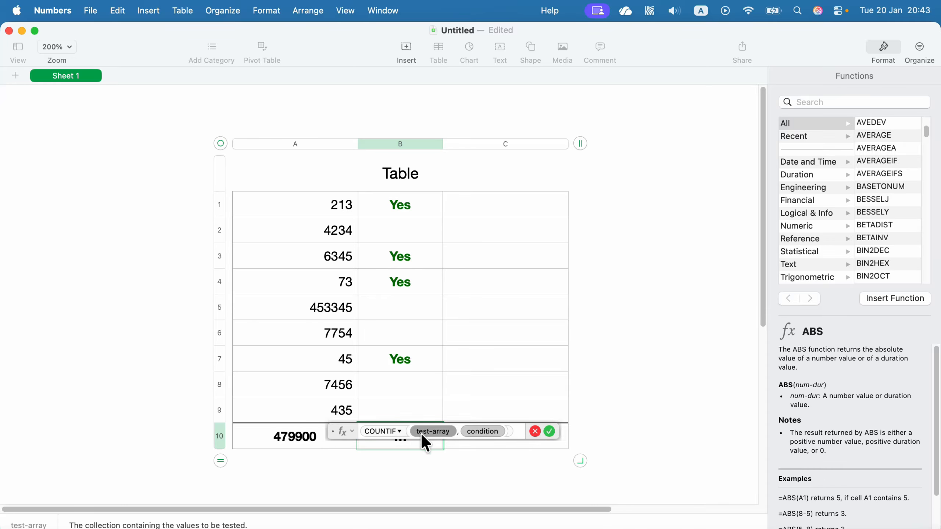
Step: Complete the COUNTIF formula with the range B1:B9 and the condition "Yes"
{"action": "left_click_drag", "start_coordinate": [424, 204], "coordinate": [405, 410]}
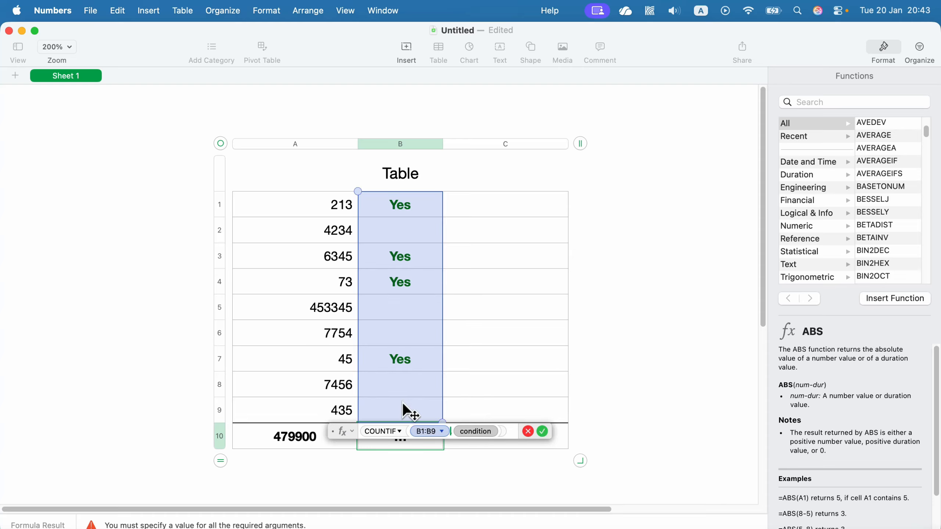
{"action": "left_click", "coordinate": [482, 437]}
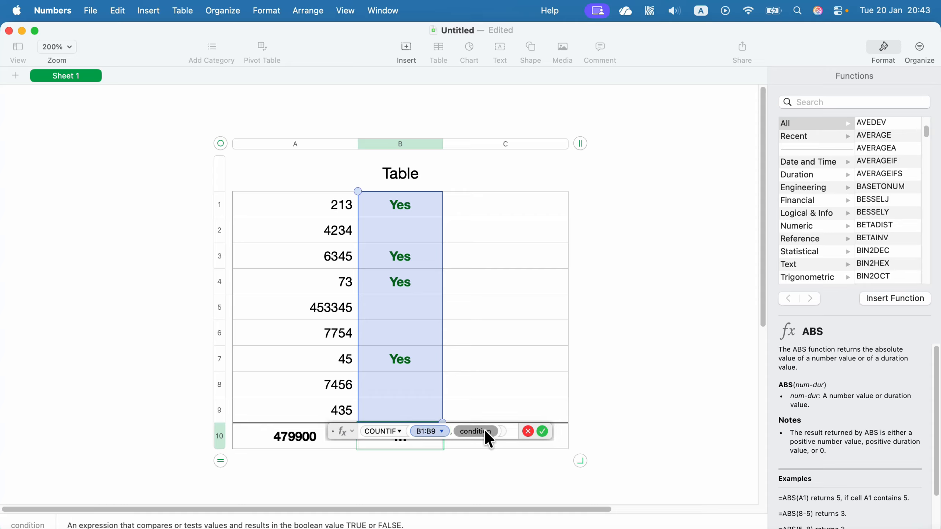
{"action": "type", "text": "\""}
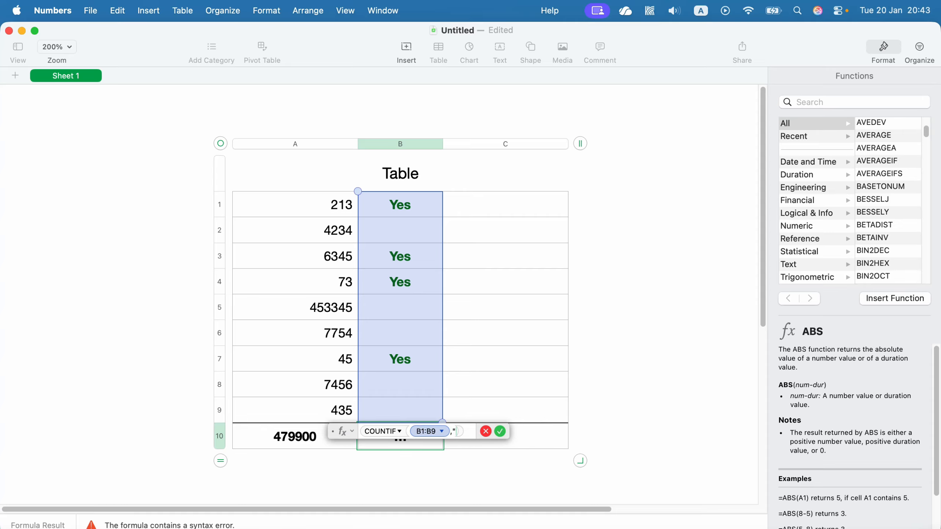
{"action": "type", "text": "Yes\""}
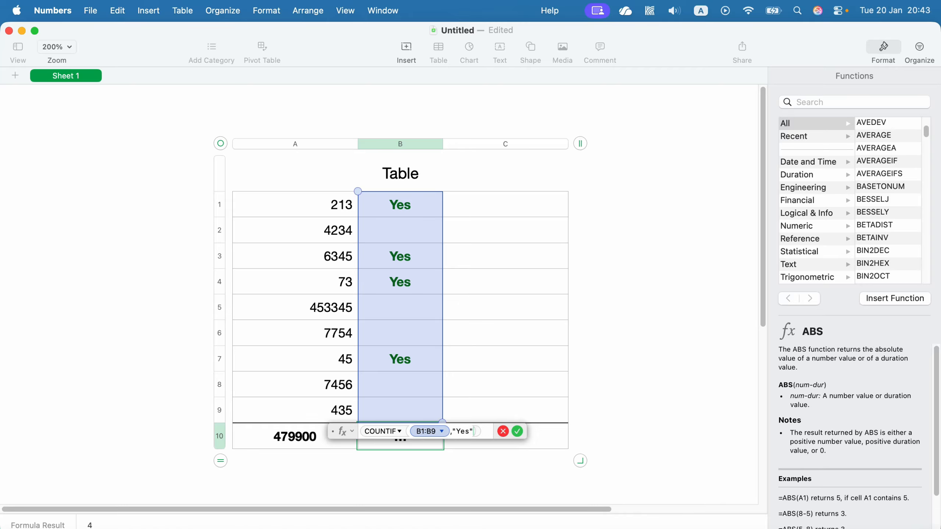
{"action": "left_click", "coordinate": [518, 432]}
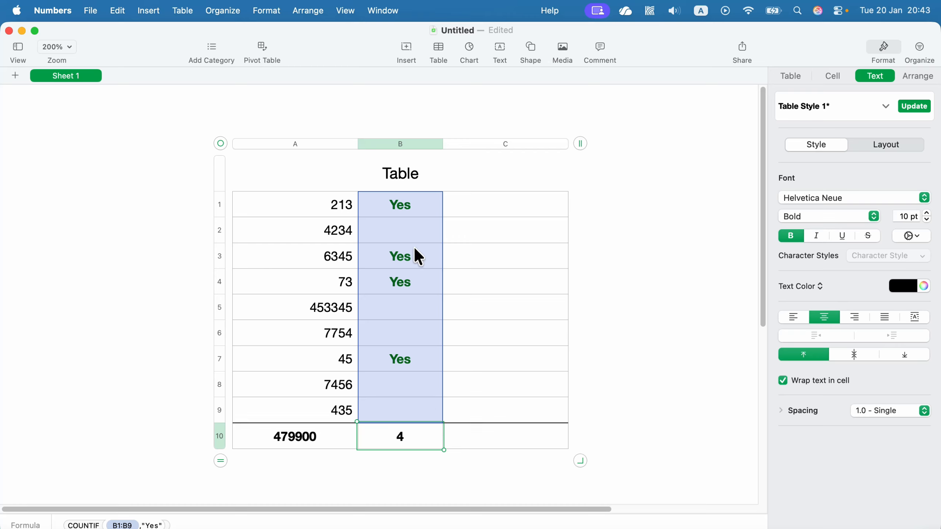
Step: Enter No in cell B5 and Yes in cells B6 and B8 to test the count
{"action": "left_click", "coordinate": [432, 314]}
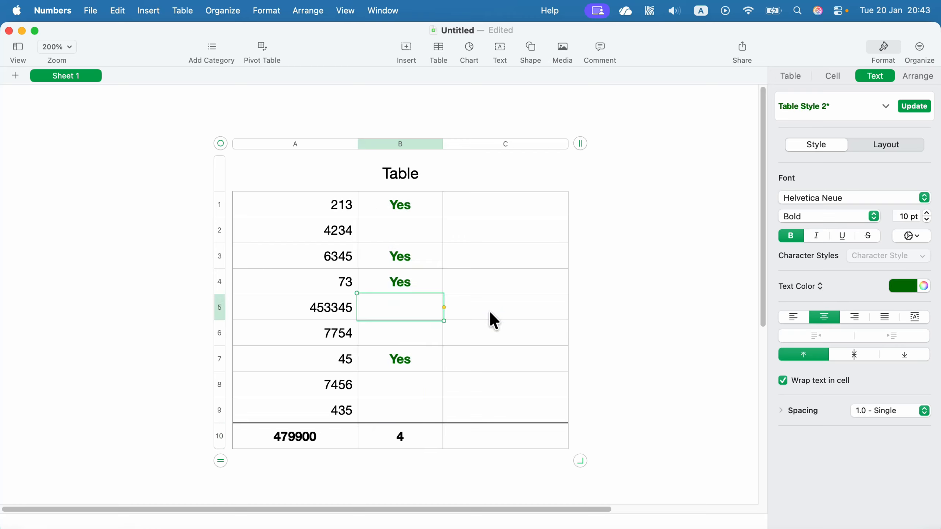
{"action": "type", "text": "No"}
{"action": "left_click", "coordinate": [424, 328]}
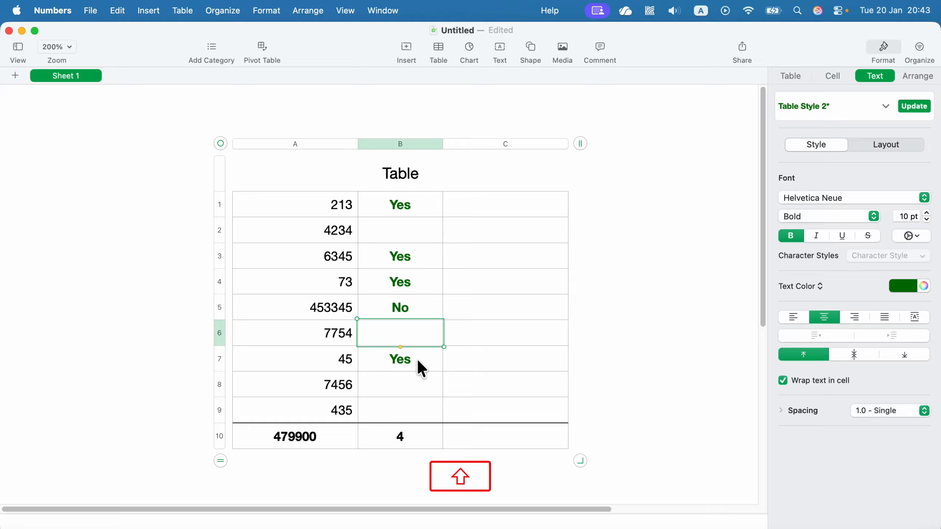
{"action": "type", "text": "Yes"}
{"action": "left_click", "coordinate": [414, 386]}
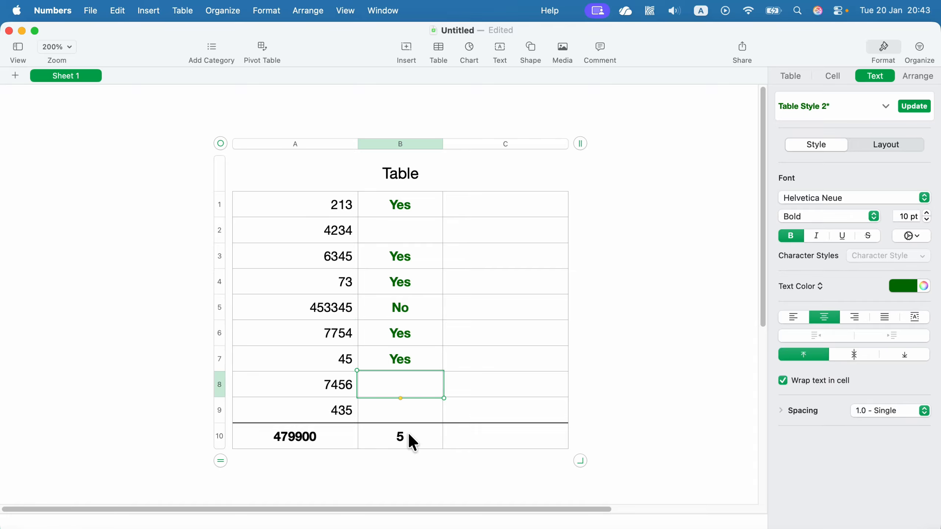
{"action": "type", "text": "Yes"}
{"action": "left_click", "coordinate": [417, 406]}
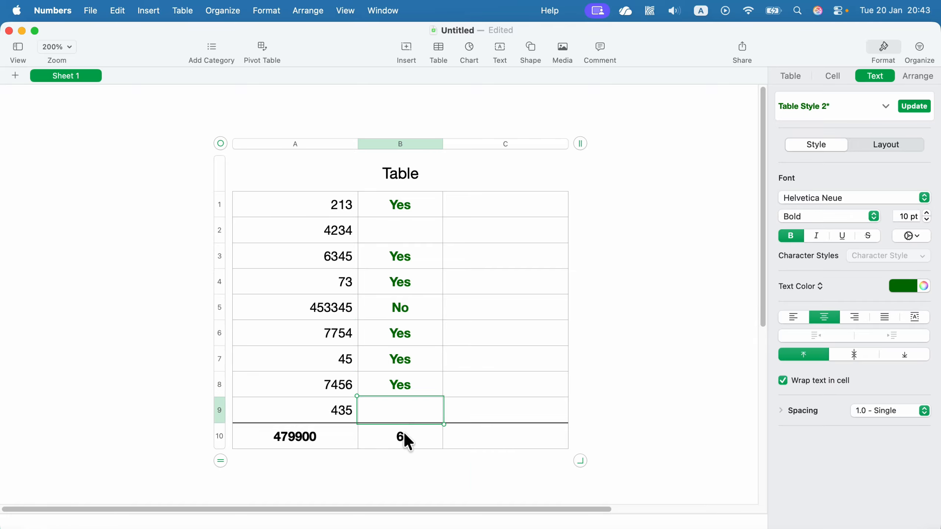